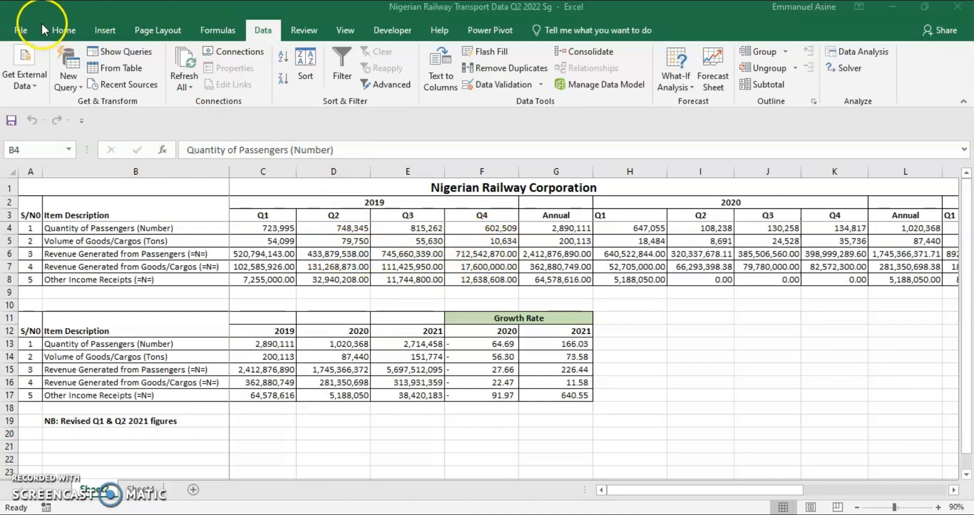
Create a PivotTable on a new worksheet from the detected Sheet2 range and add the Nigerian Railway Corporation field to it
left_click(109, 32)
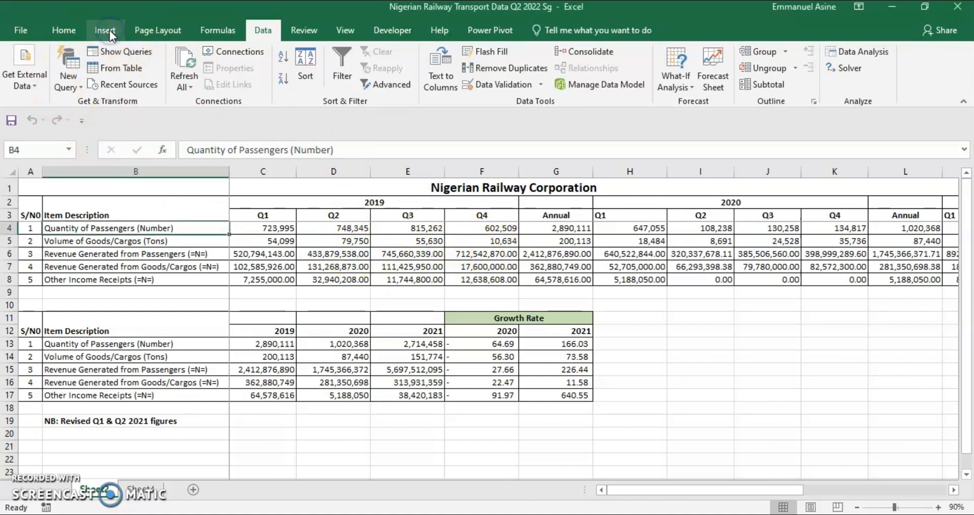
left_click(109, 30)
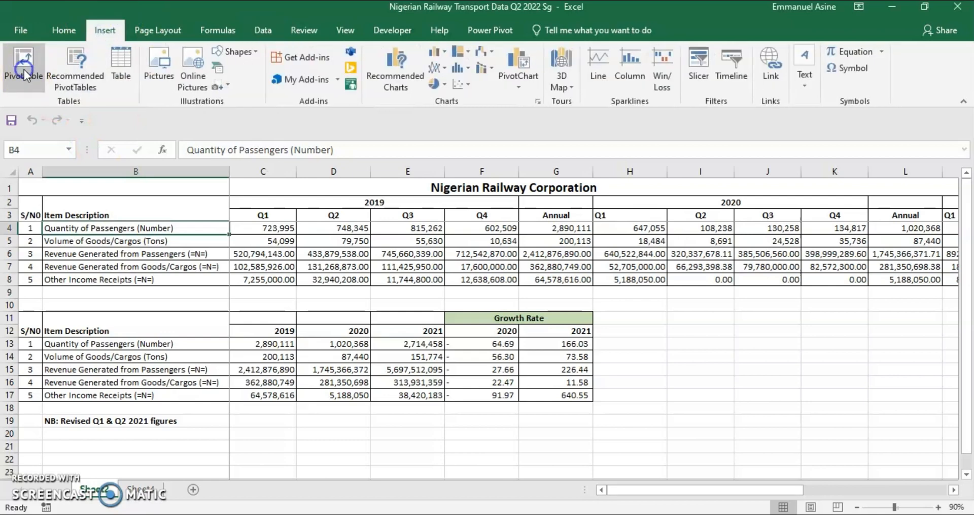
left_click(23, 69)
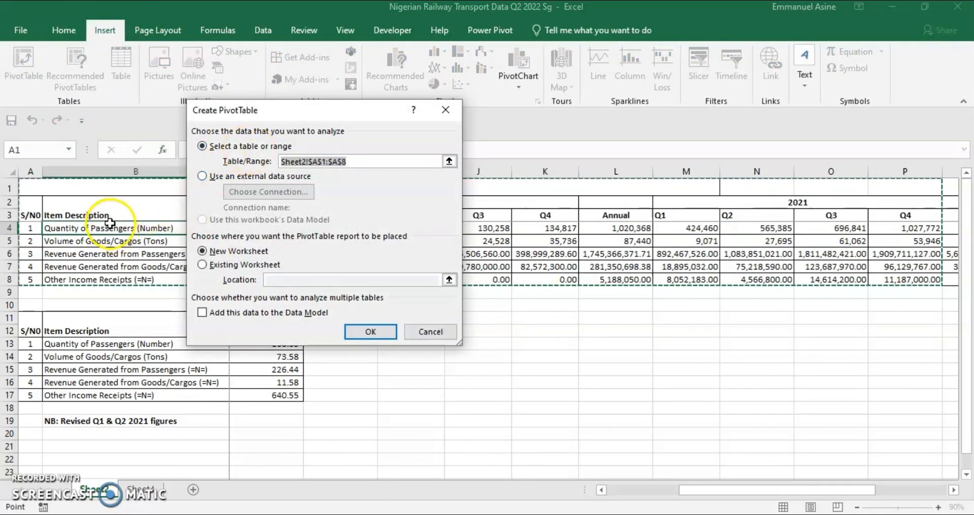
left_click(357, 328)
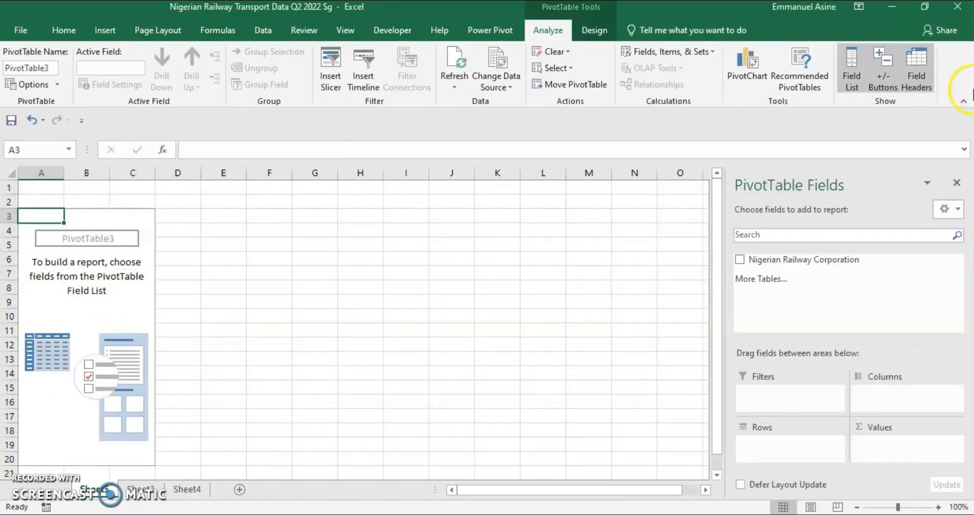
left_click(740, 260)
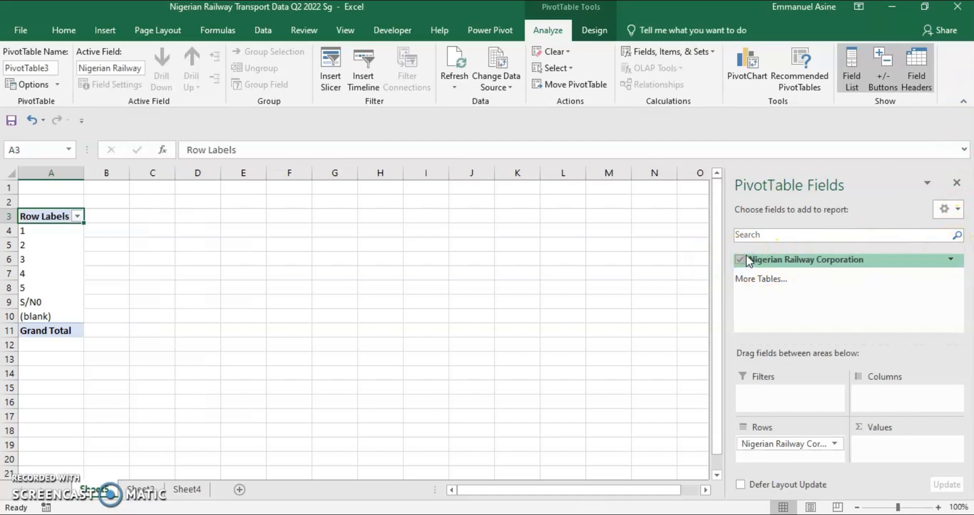
left_click(760, 290)
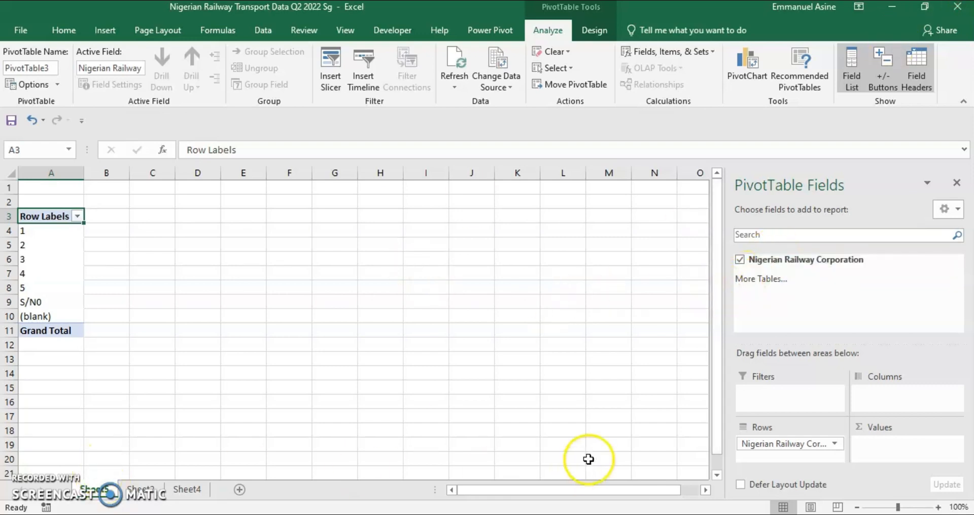
From Sheet4, start a new query on the Excel workbook Nigerian Railway Transport Data Q2 2022 Sg and import it
left_click(137, 485)
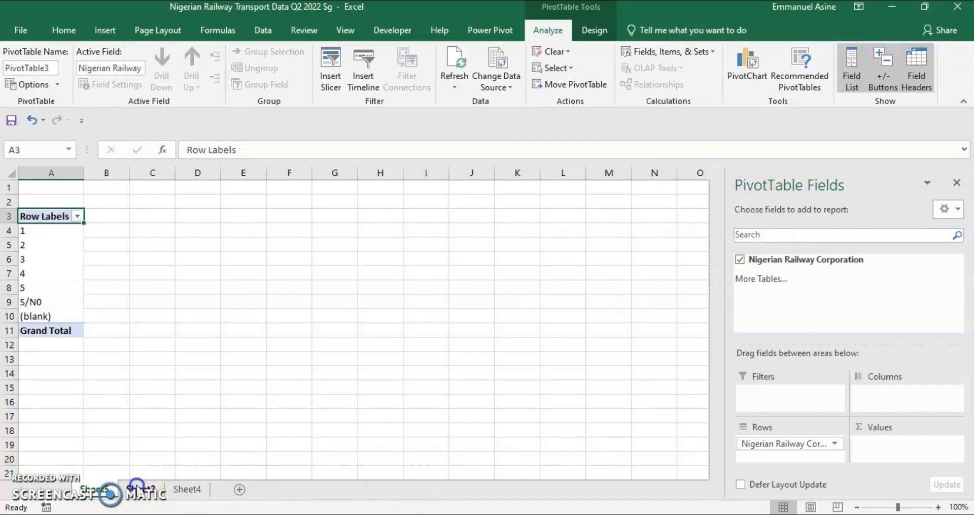
left_click(187, 489)
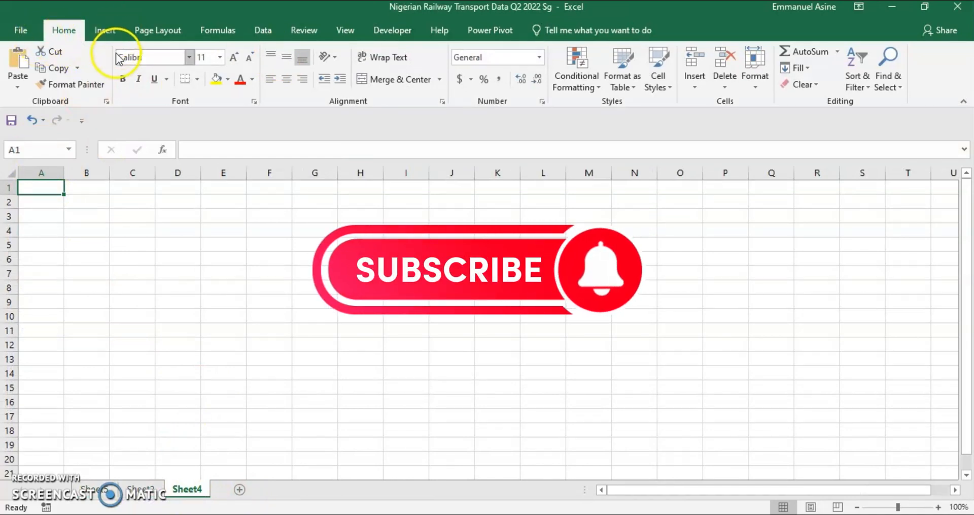
left_click(264, 29)
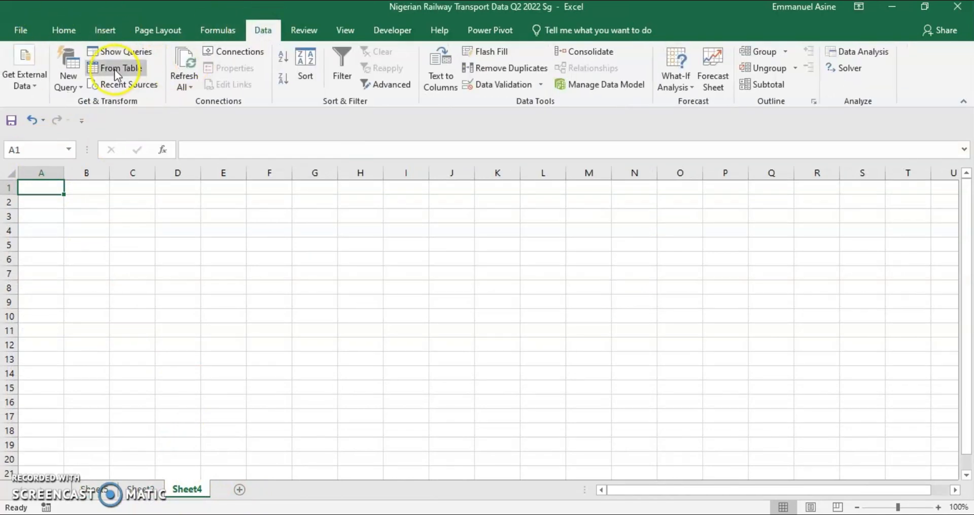
left_click(77, 89)
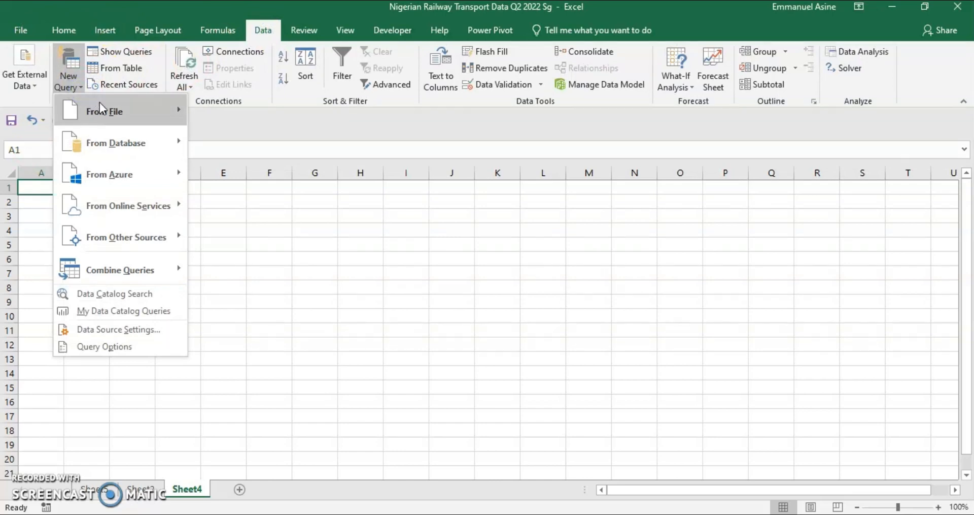
mouse_move(99, 102)
left_click(223, 116)
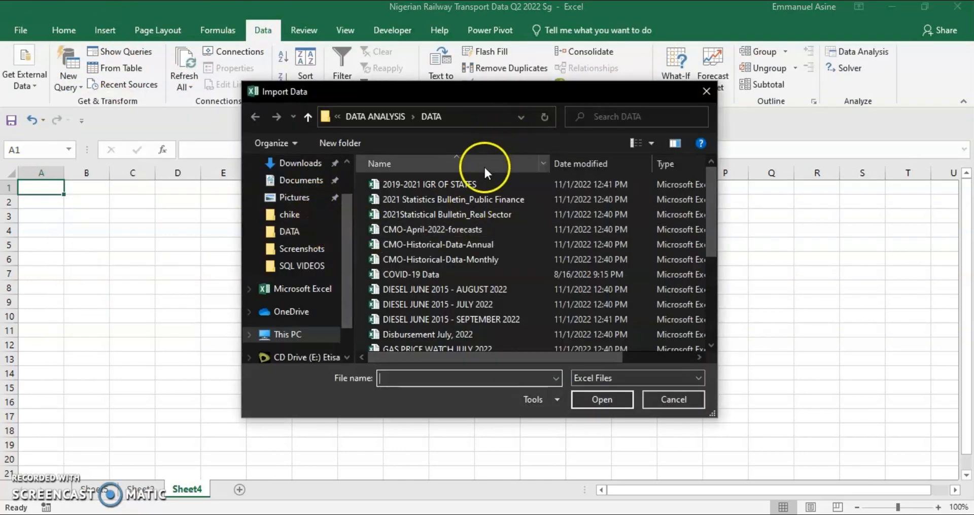
scroll(395, 271, "down", 2)
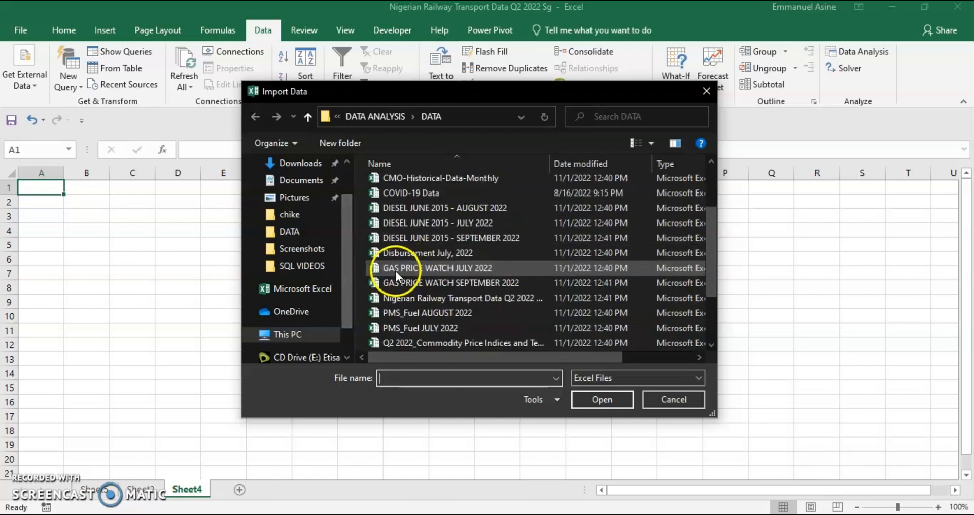
left_click(428, 297)
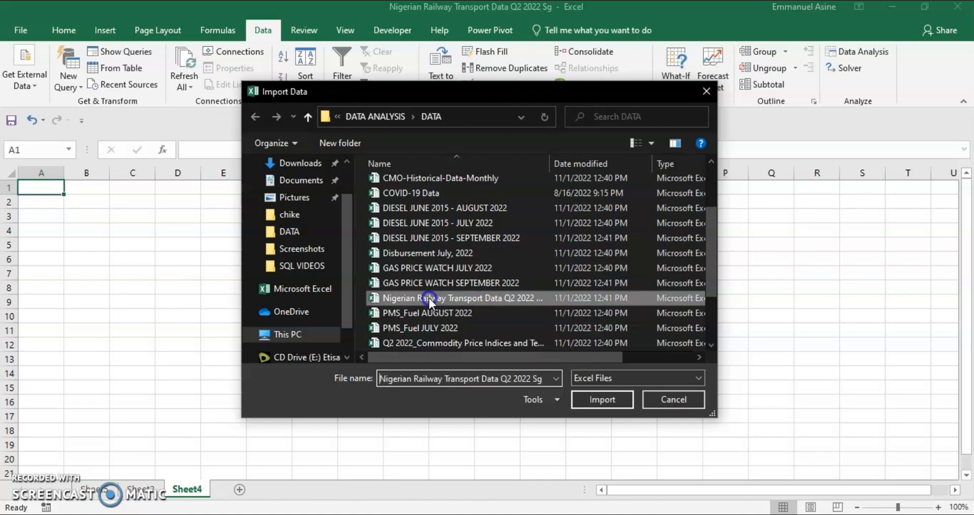
left_click(602, 399)
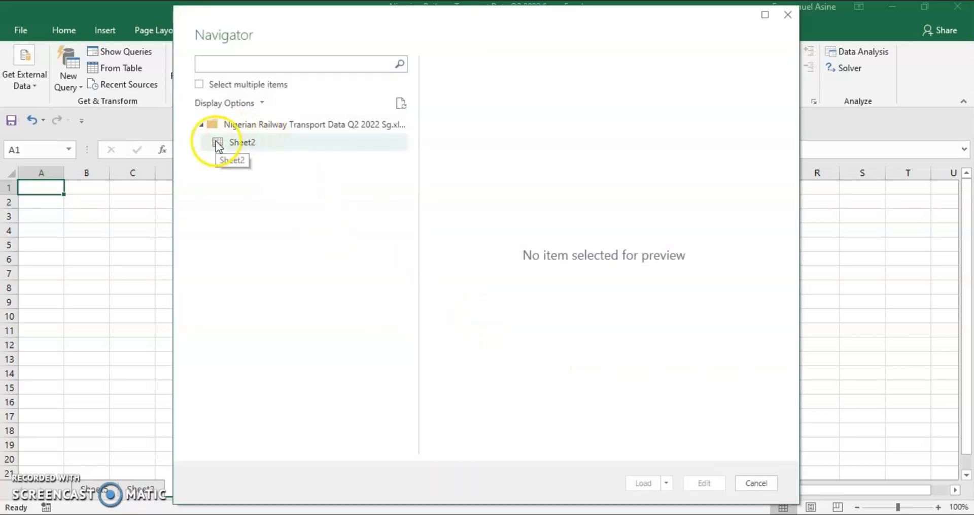
Choose Sheet2 of the imported workbook and open it for editing in the Power Query Editor
left_click(218, 145)
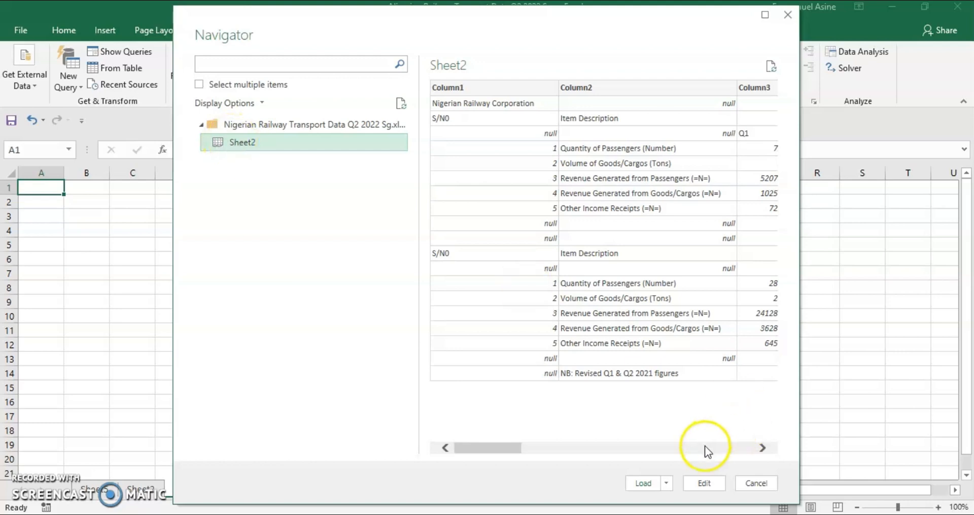
left_click(701, 483)
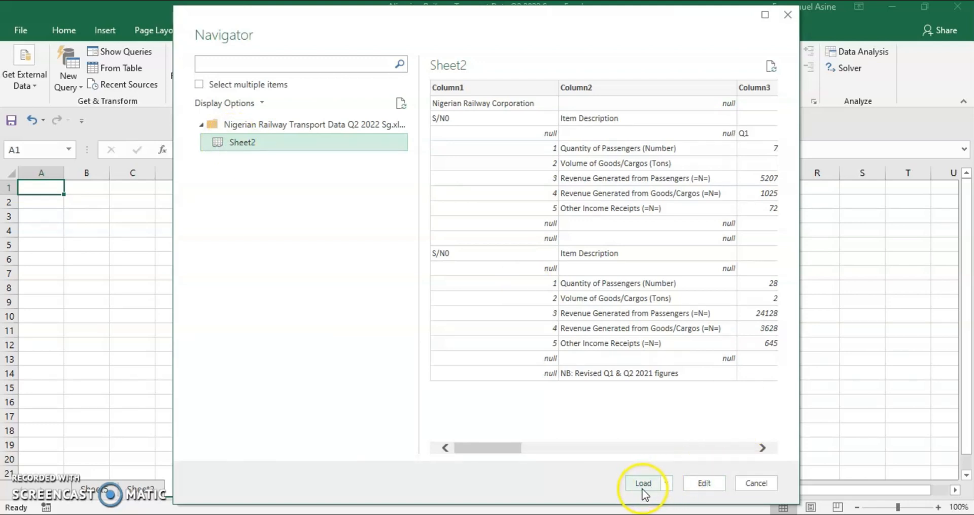
left_click(704, 483)
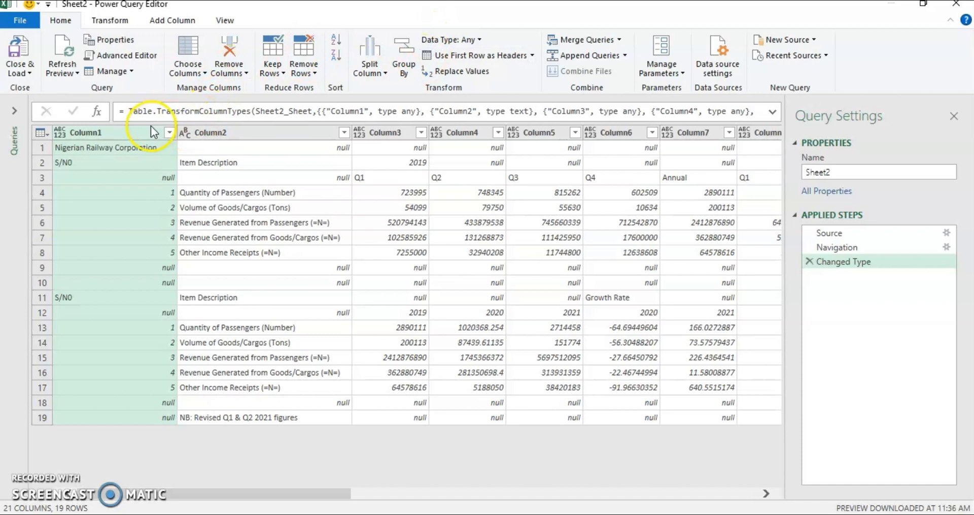
Remove Column1, which holds the serial numbers, from the query
left_click(105, 135)
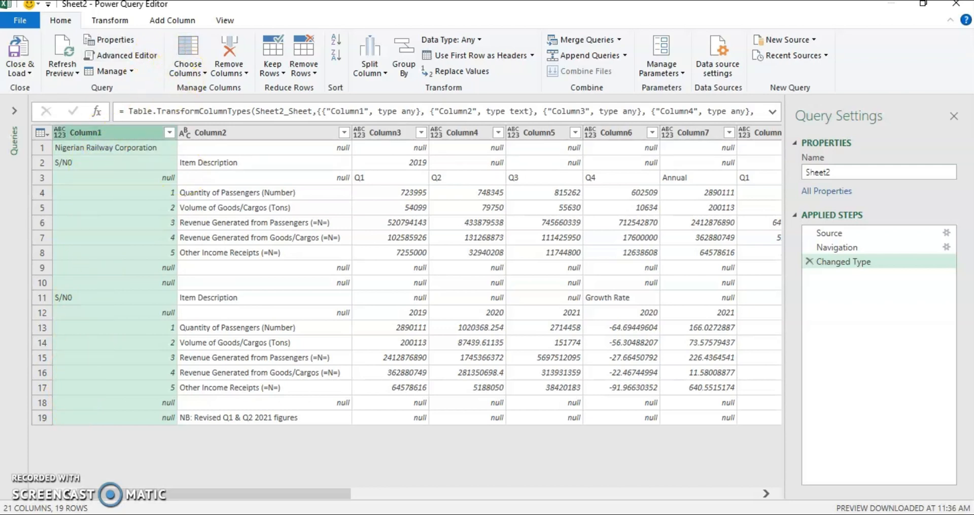
left_click(224, 66)
left_click(284, 89)
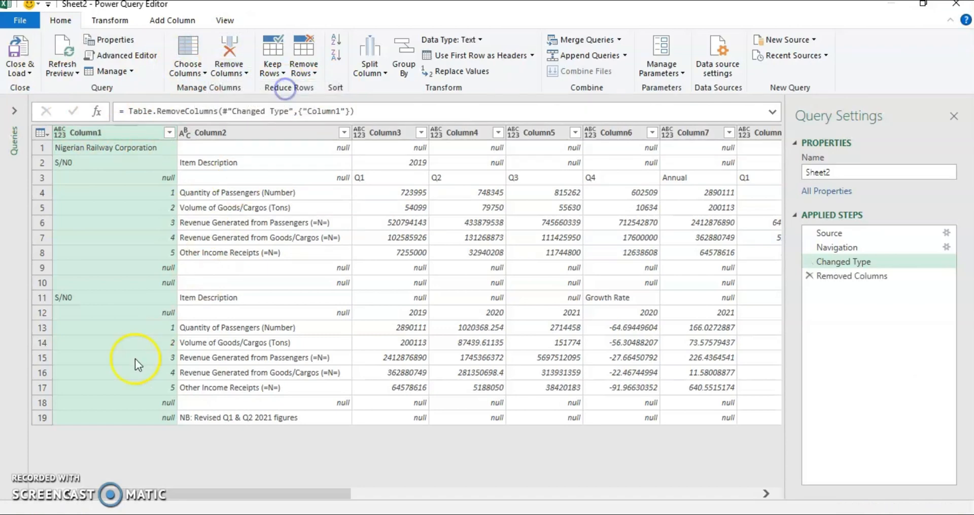
Remove the bottom 11 rows of the query, covering the blank rows, the growth rate table and the note
left_click(116, 282)
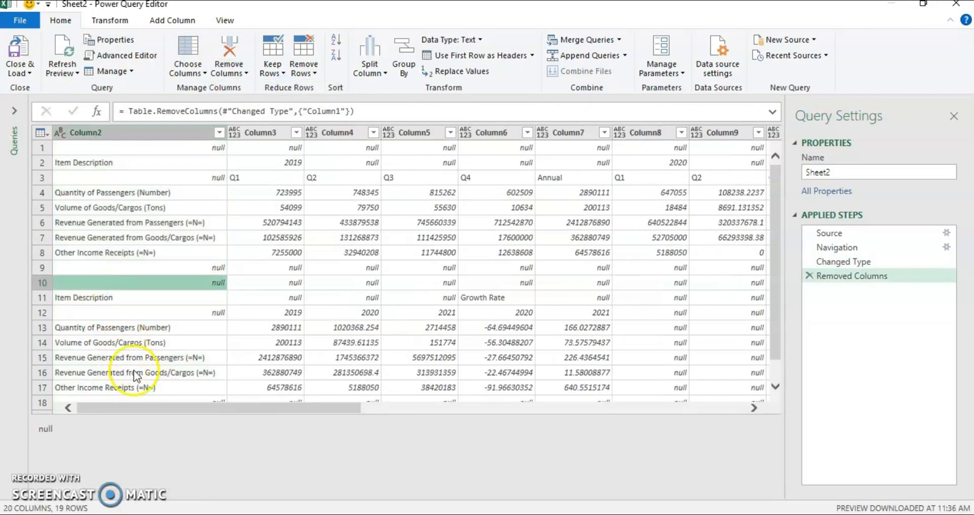
scroll(134, 372, "down", 1)
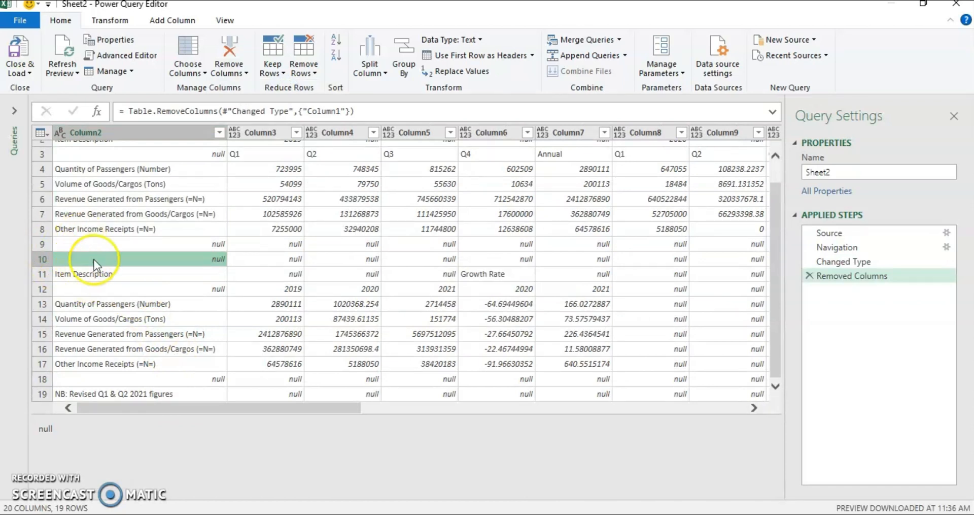
scroll(101, 326, "up", 1)
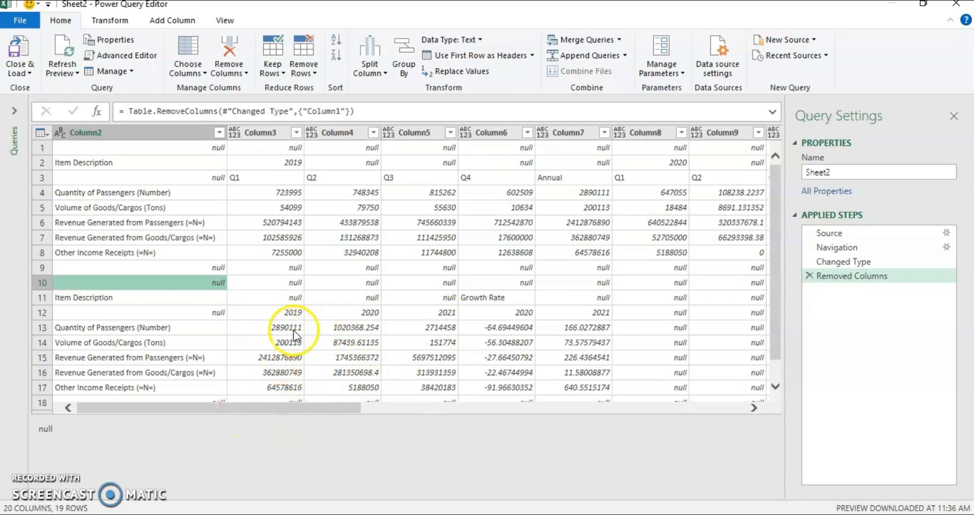
left_click_drag(263, 408, 343, 407)
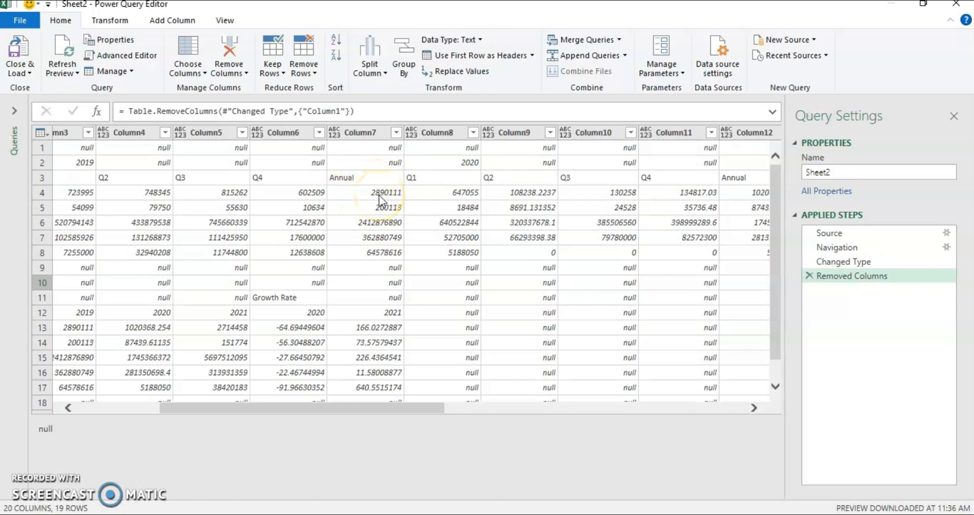
left_click_drag(254, 407, 127, 391)
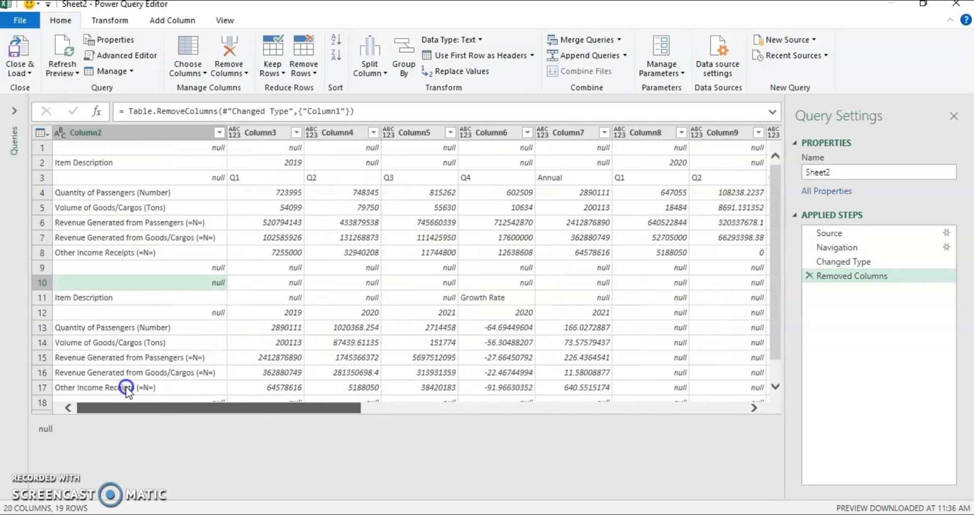
scroll(103, 320, "down", 1)
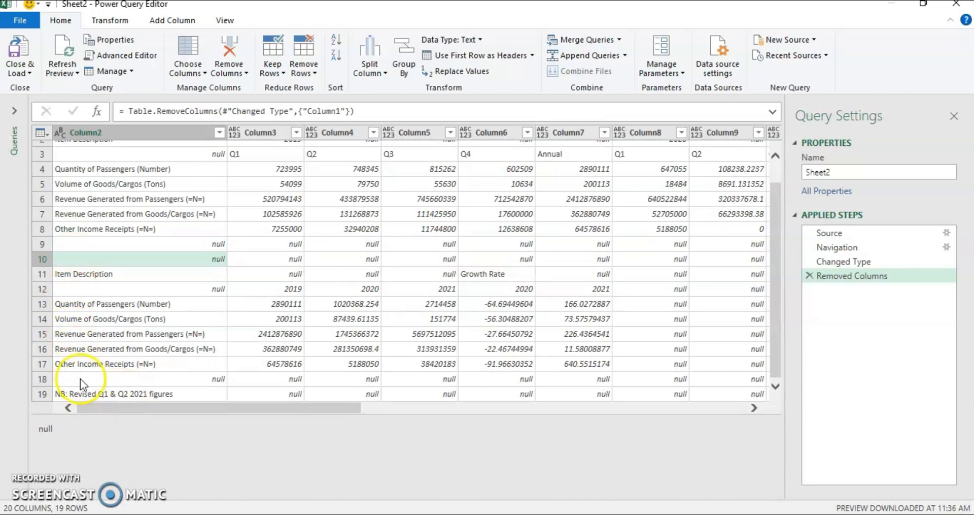
left_click(315, 74)
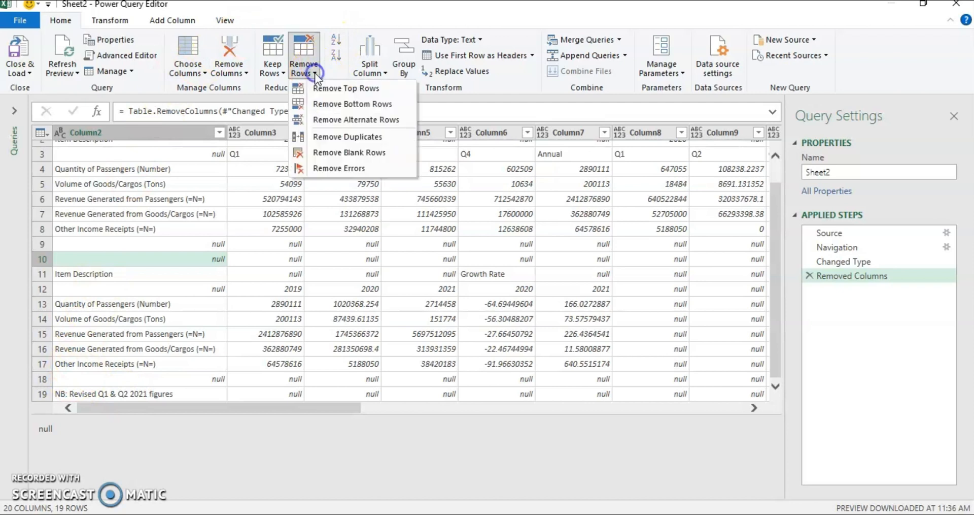
left_click(343, 104)
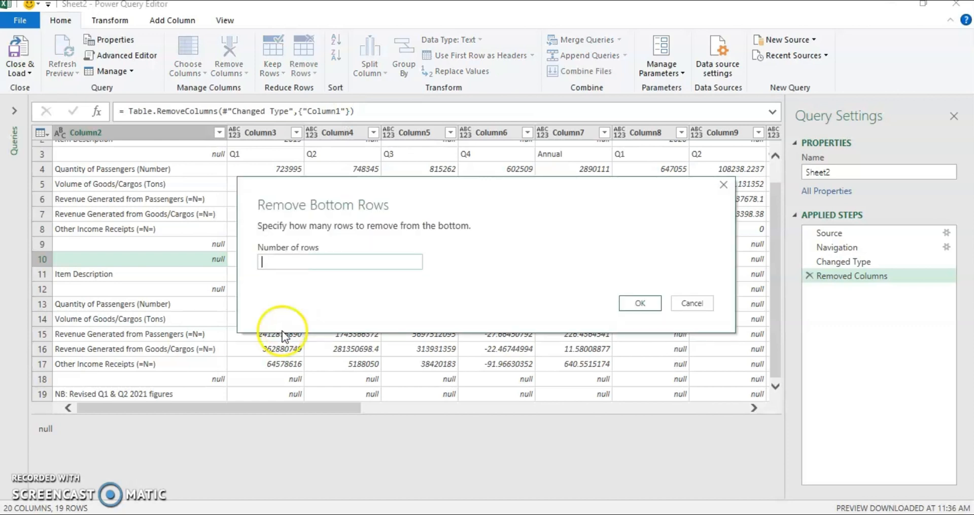
type("11")
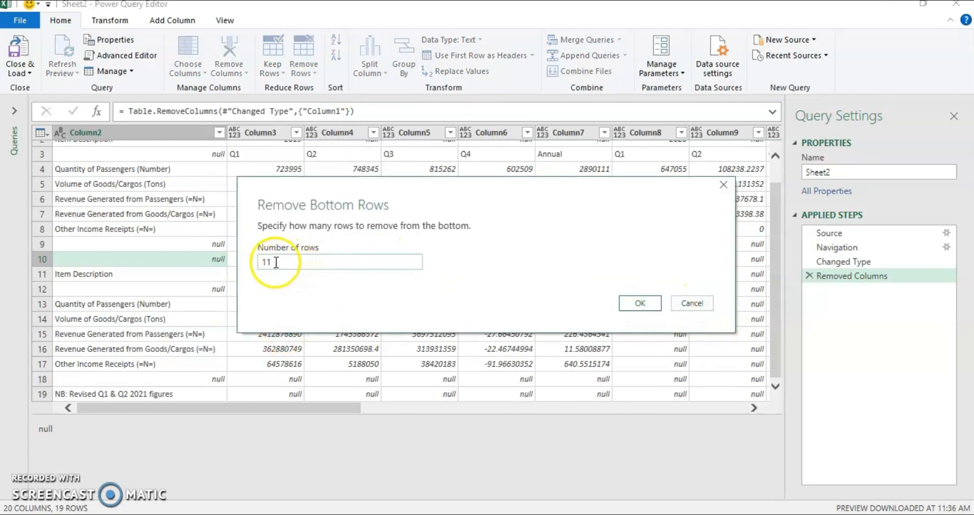
left_click(637, 303)
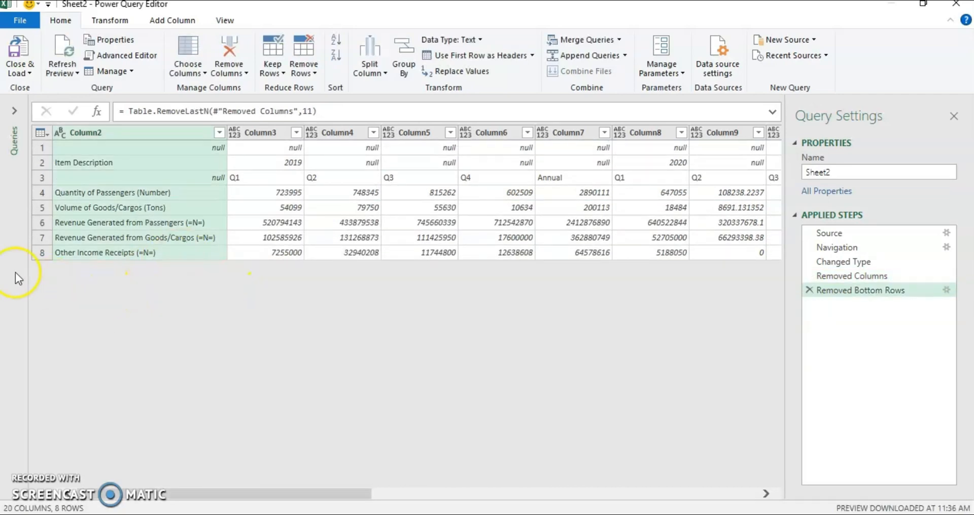
Remove the empty top row of the query by setting the number of top rows to remove to 1
left_click(45, 146)
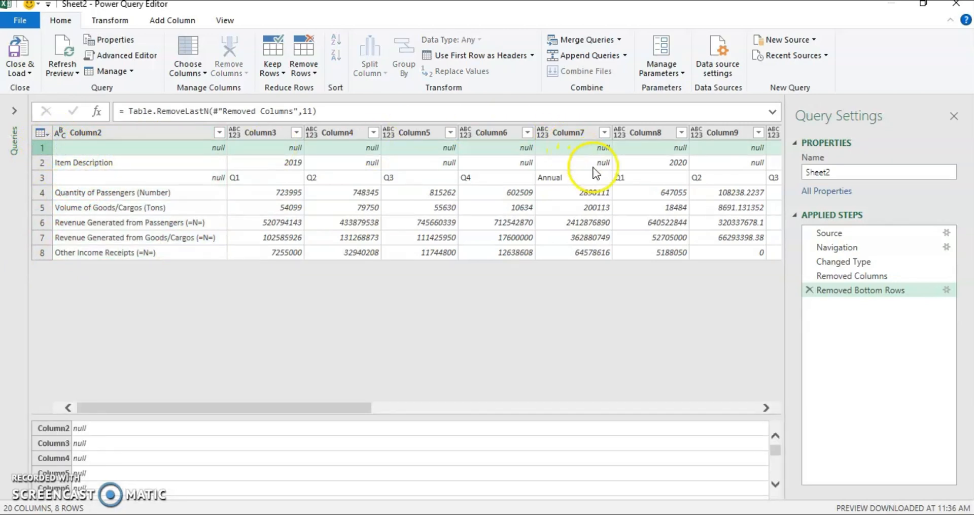
left_click(310, 70)
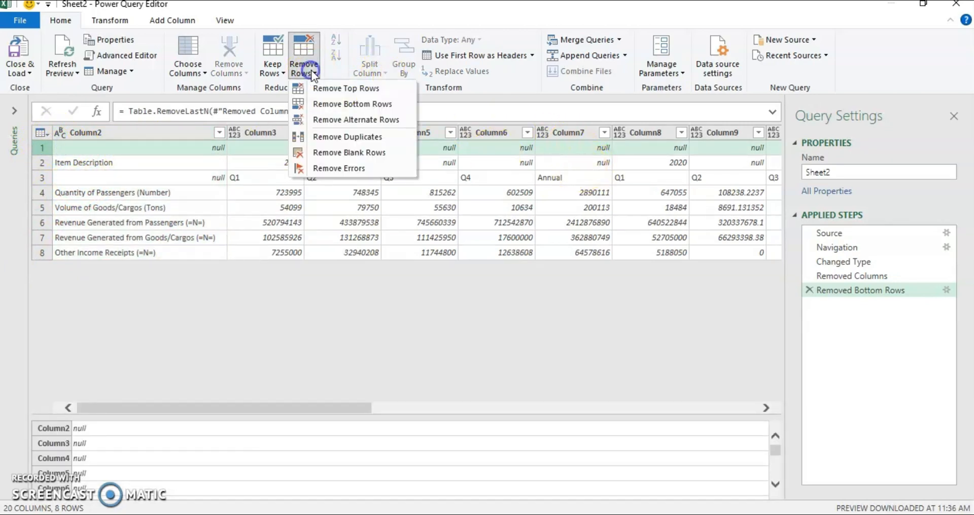
left_click(359, 87)
type("1")
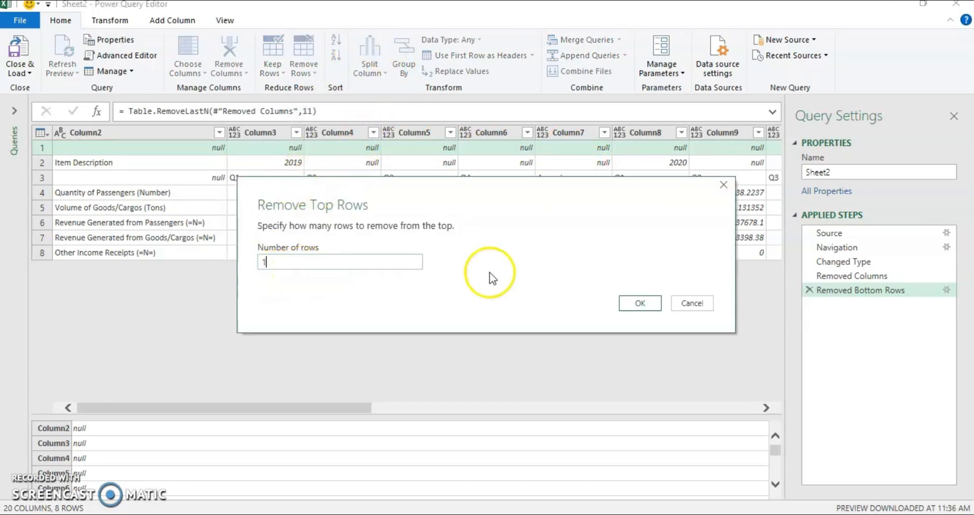
left_click(640, 303)
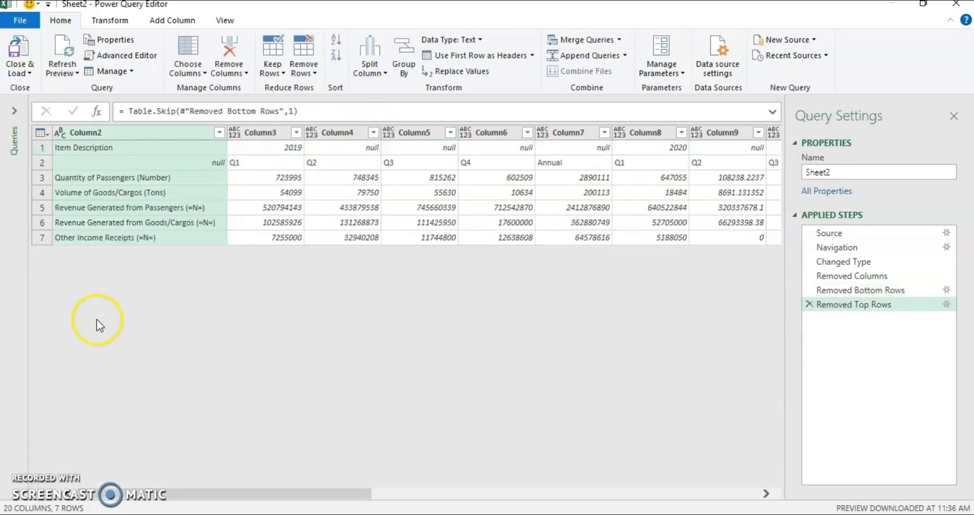
left_click(263, 207)
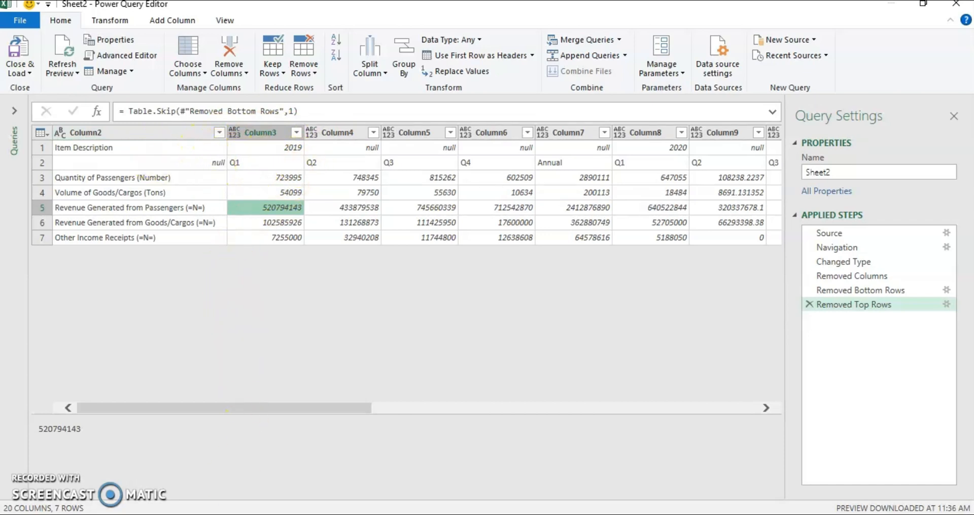
left_click(260, 160)
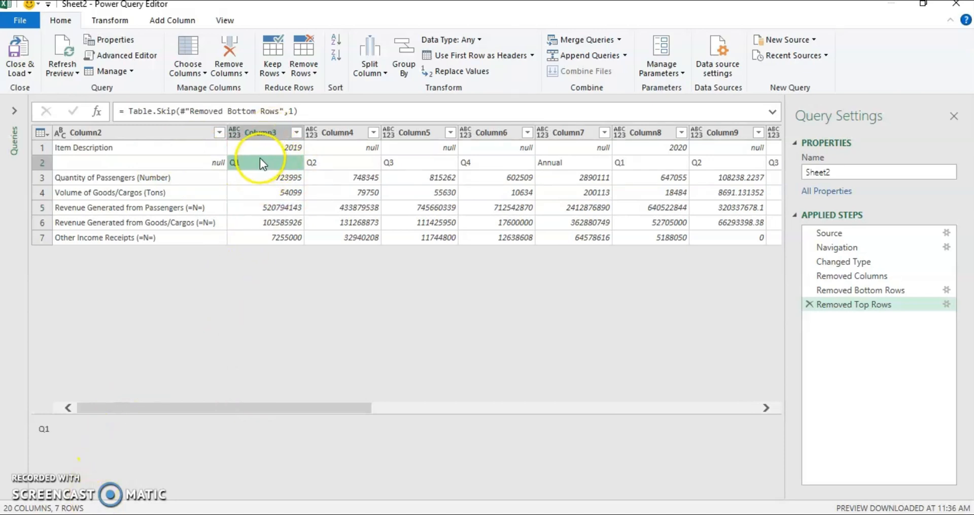
Replace the value Q1 in Column3 with 2019 Q1
right_click(259, 163)
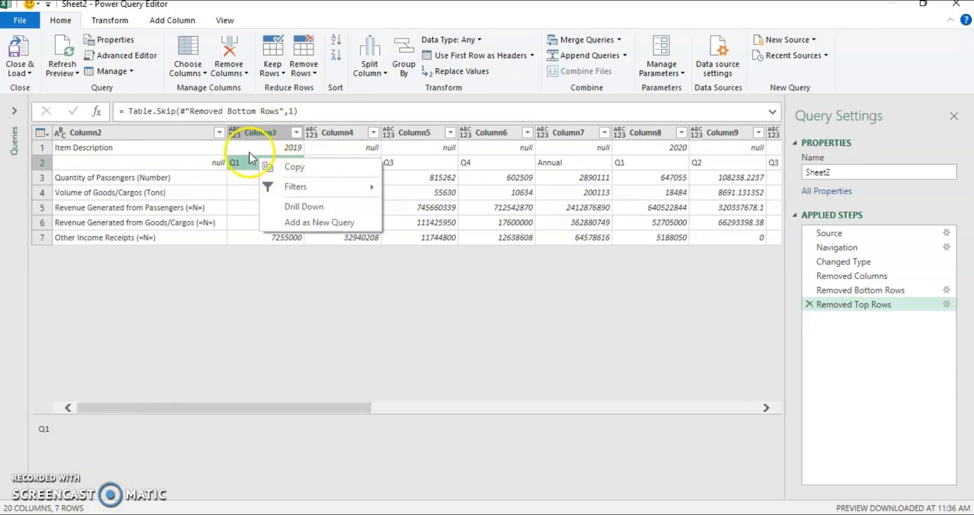
left_click(241, 164)
right_click(240, 163)
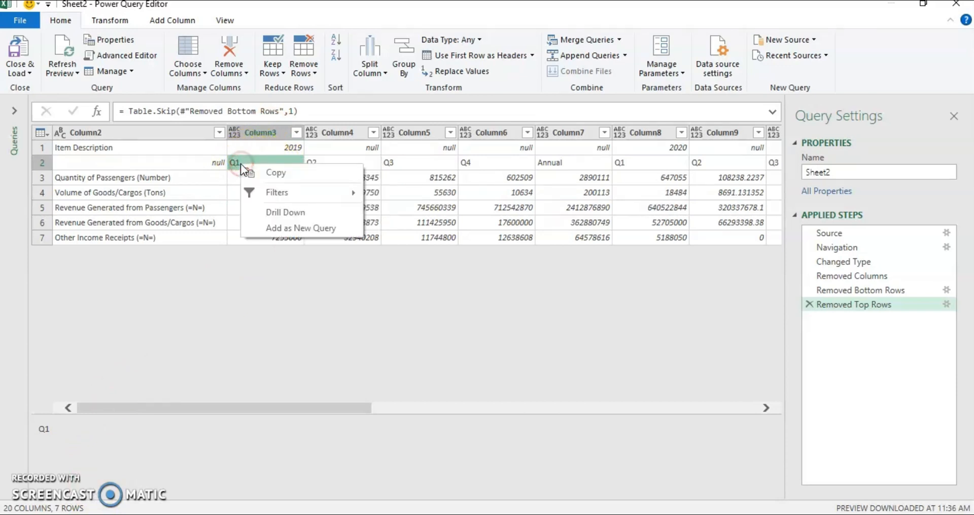
left_click(236, 164)
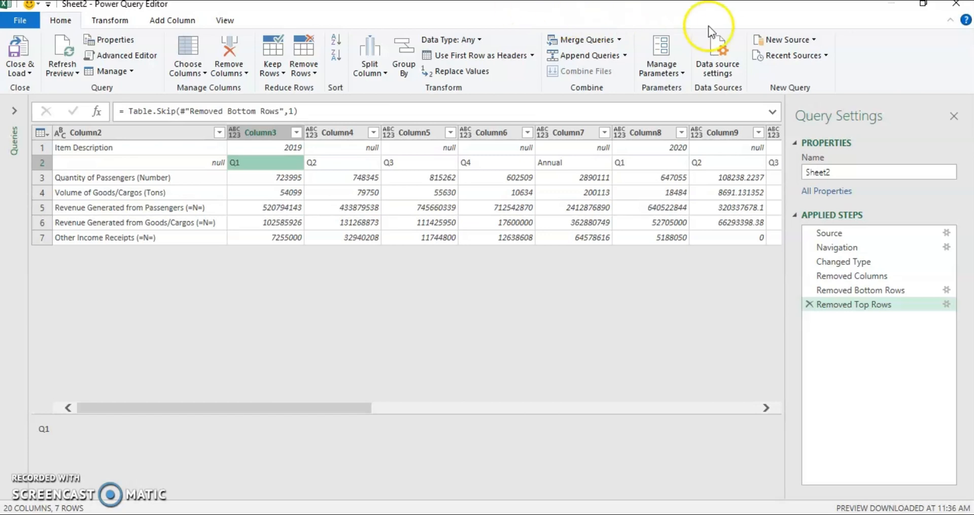
left_click(481, 72)
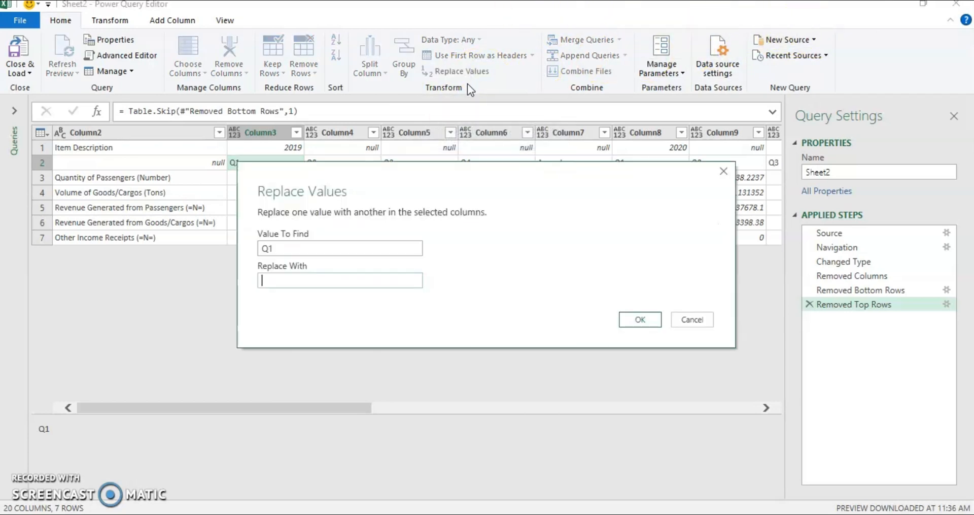
left_click(285, 277)
type("2019 Q1")
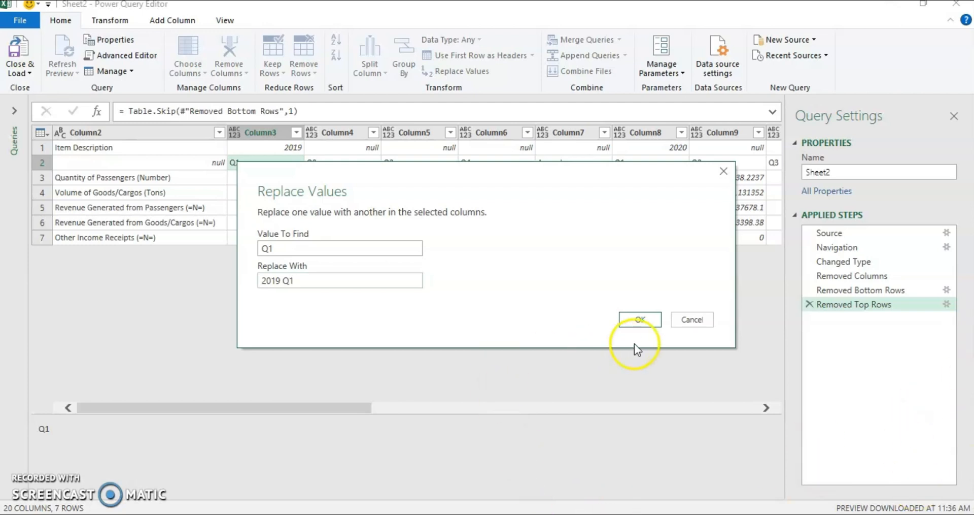
left_click(640, 319)
left_click(251, 190)
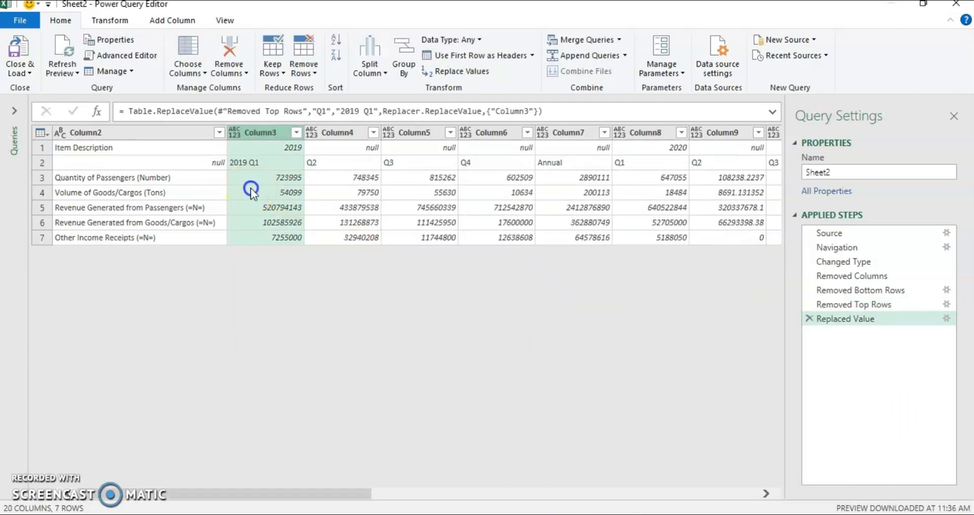
Replace the value Q2 in Column4 with 2019 Q2
left_click(322, 162)
right_click(337, 163)
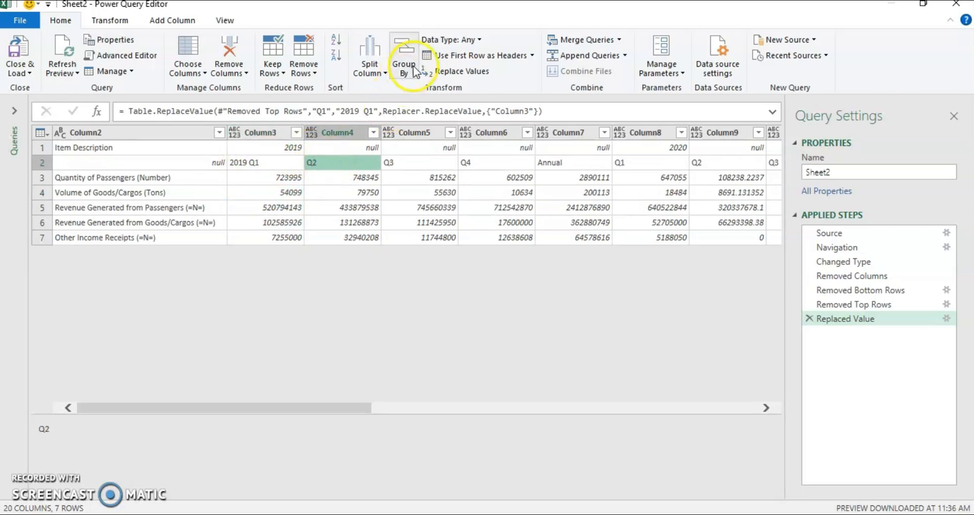
left_click(459, 72)
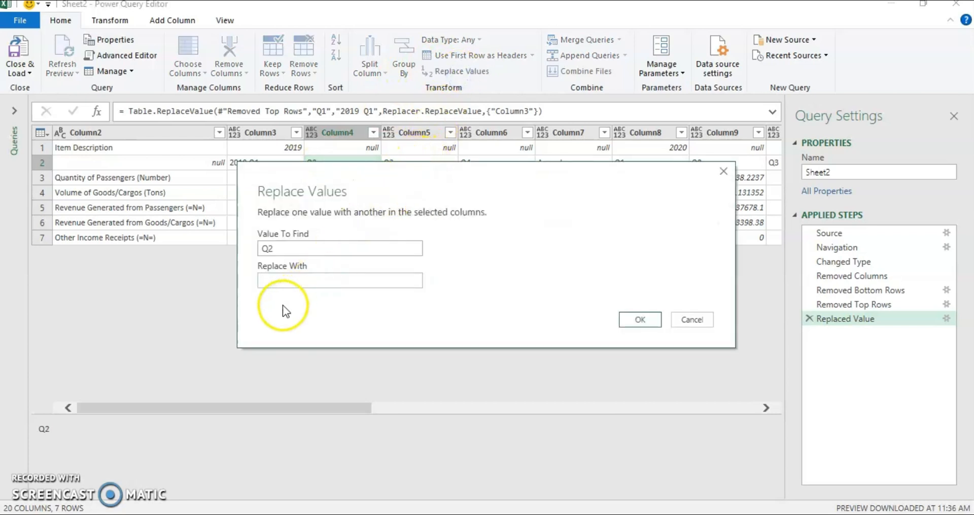
left_click(282, 279)
type("2019")
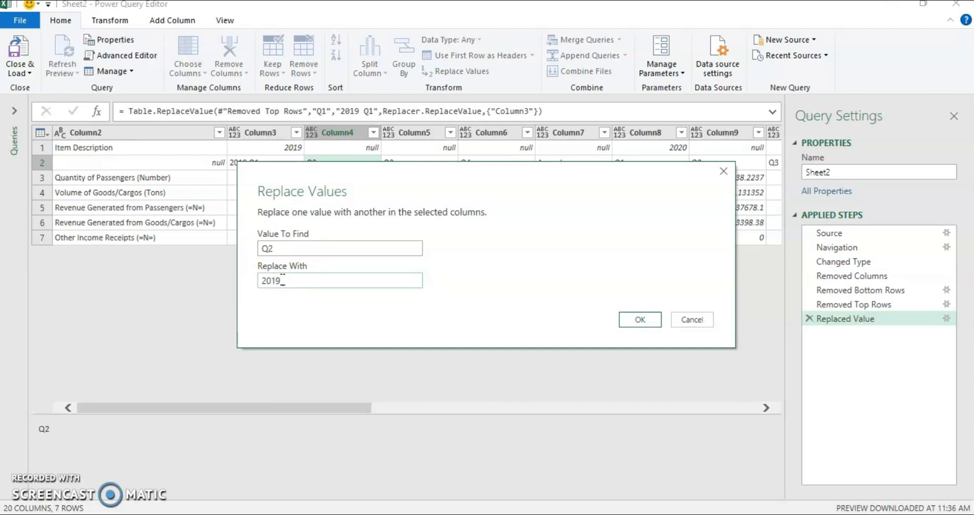
type(" Q2")
key("BackSpace")
key("BackSpace")
type("Q2")
left_click(632, 319)
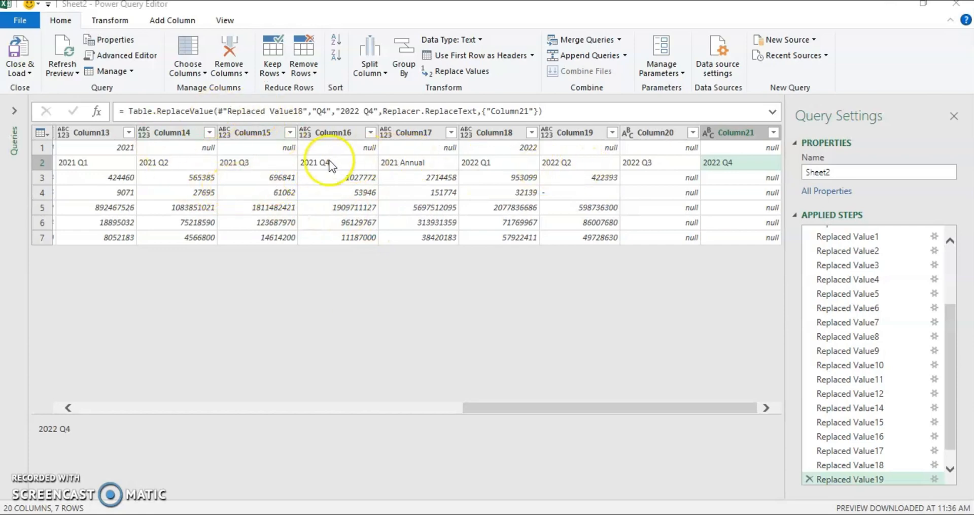
Replace the null value in Column2 with Item Description, inserting it as a new query step
left_click_drag(513, 408, 81, 409)
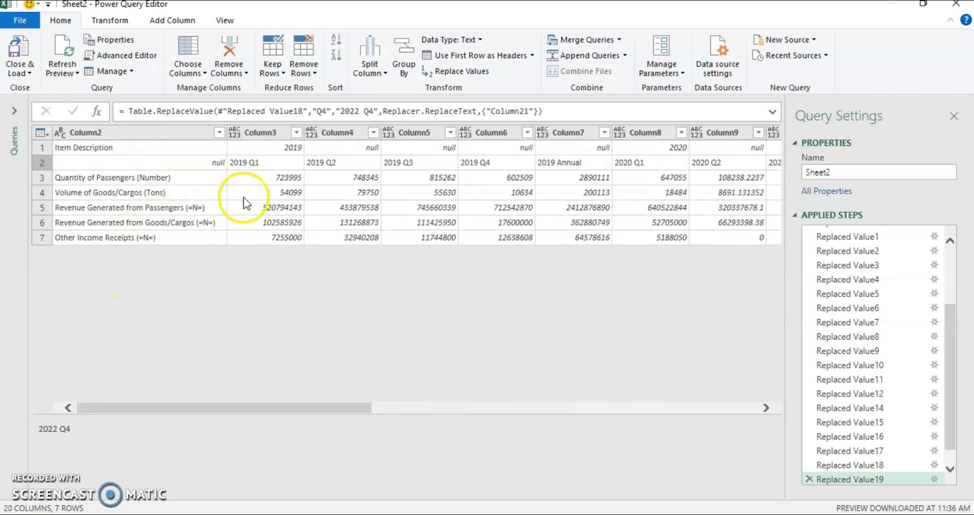
left_click(106, 162)
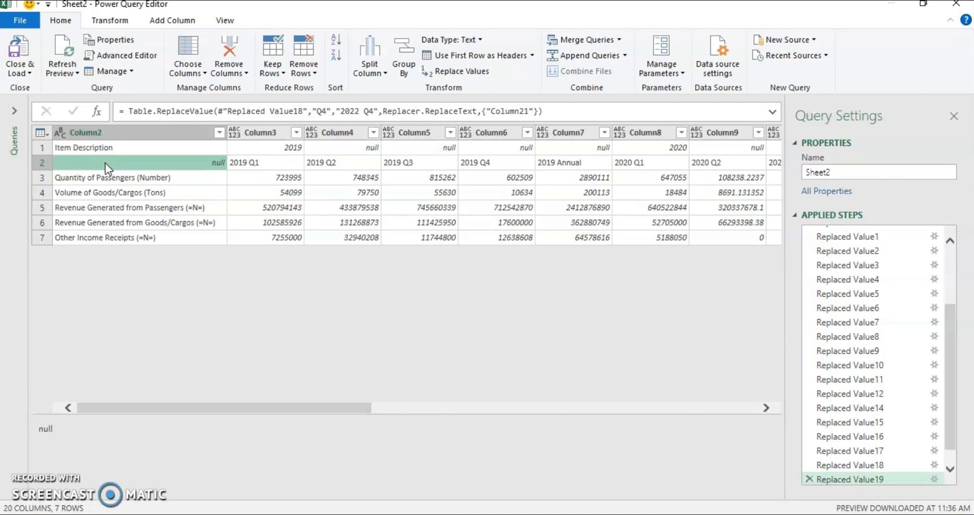
right_click(105, 162)
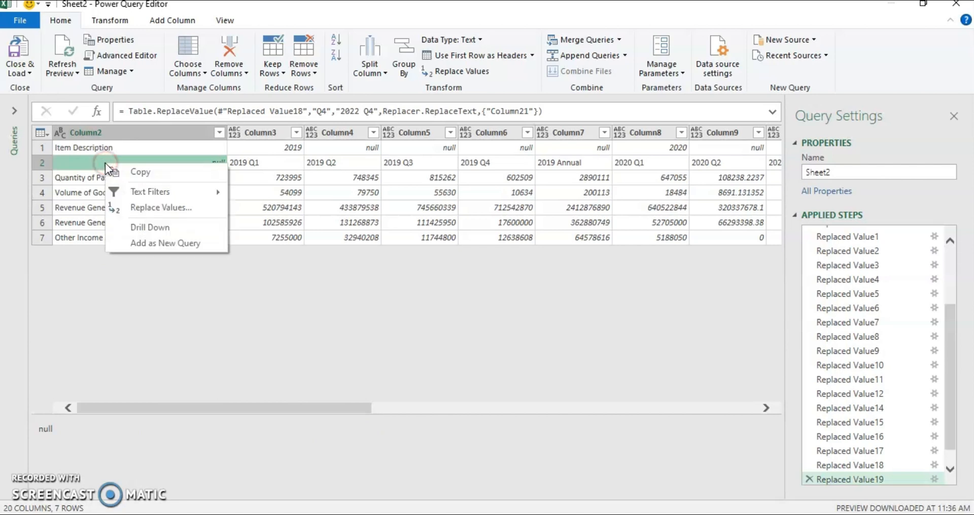
left_click(443, 67)
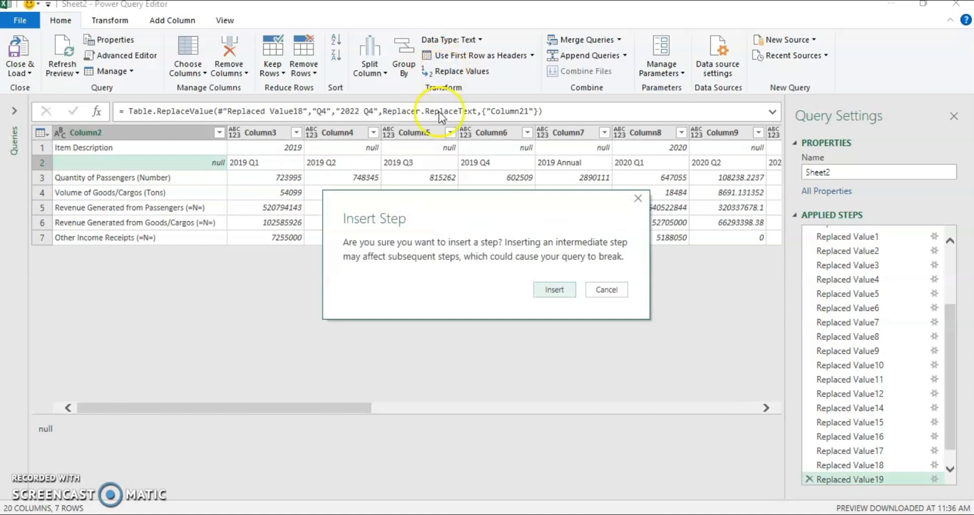
left_click(541, 290)
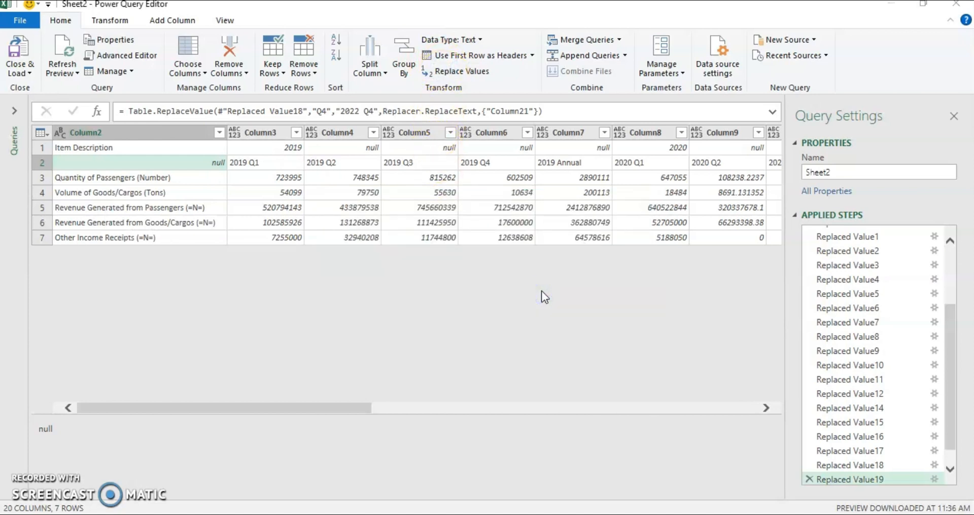
left_click(344, 264)
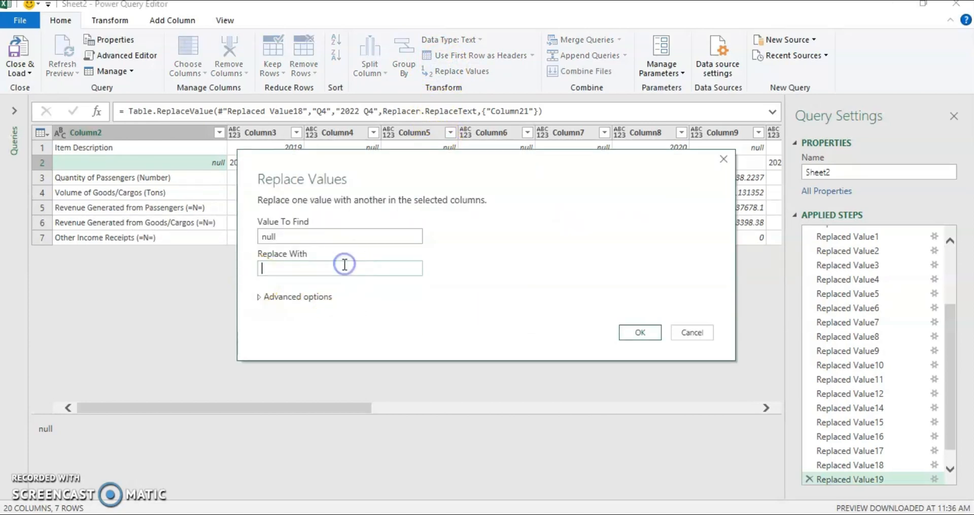
type("Item Description")
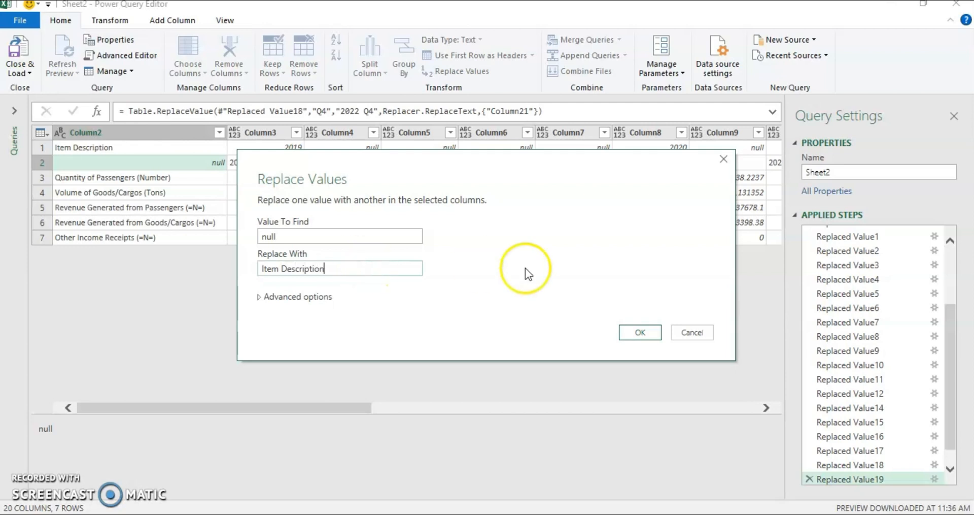
left_click(628, 333)
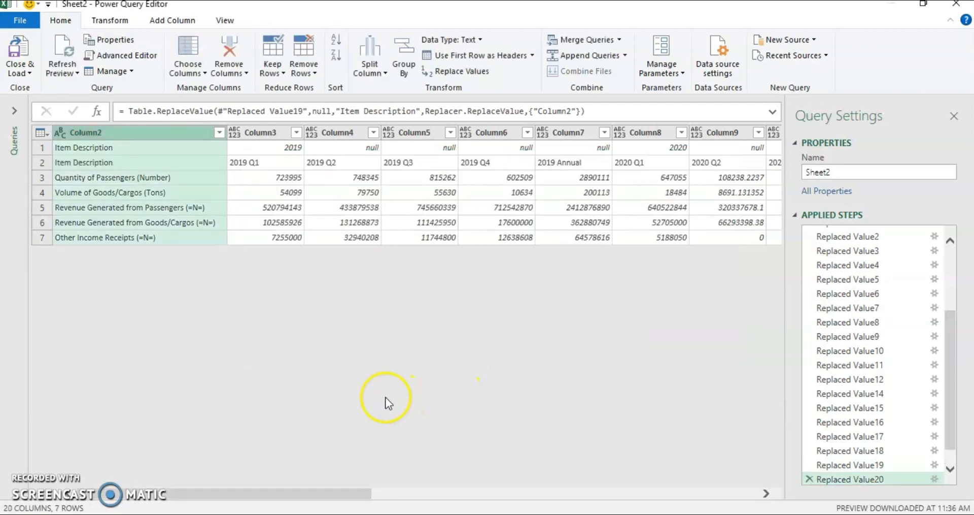
Remove the top row holding the separate year labels by setting the number of top rows to remove to 1
left_click(141, 213)
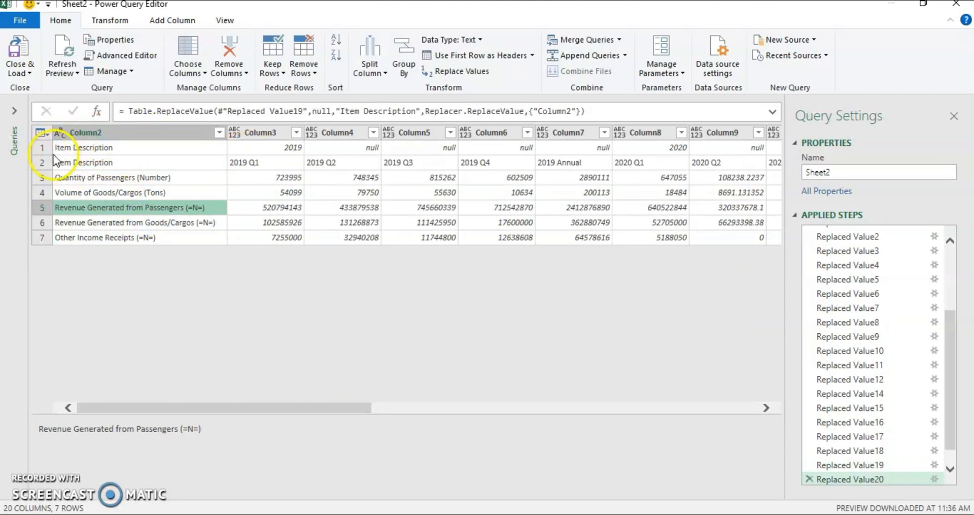
left_click(76, 147)
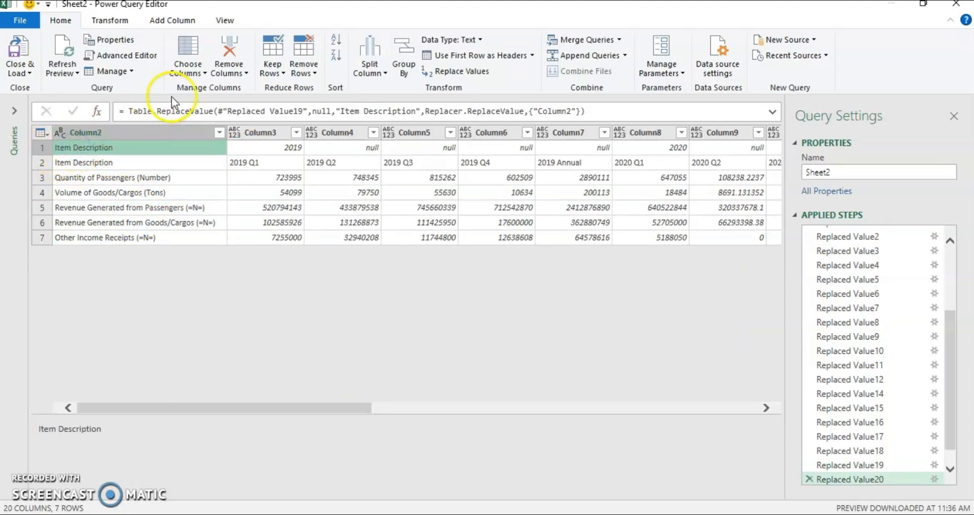
left_click(315, 73)
left_click(325, 86)
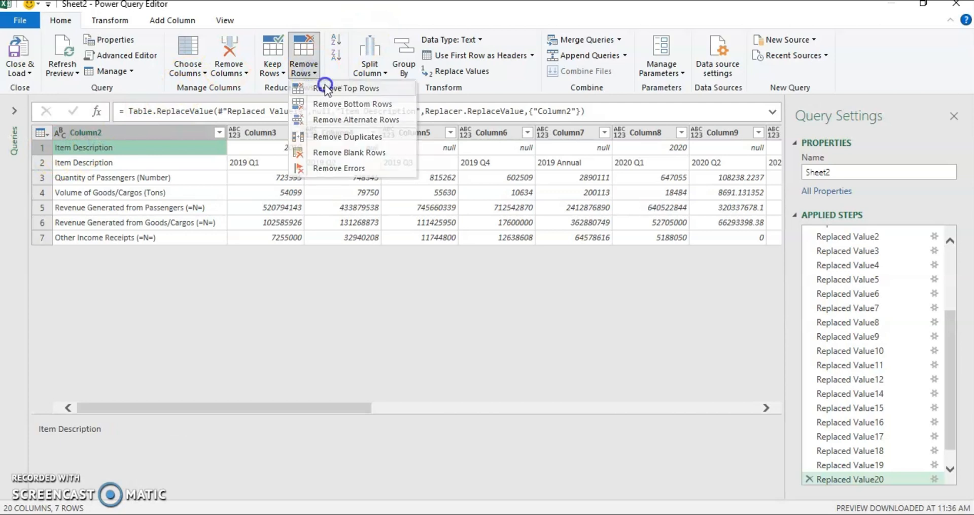
left_click(543, 290)
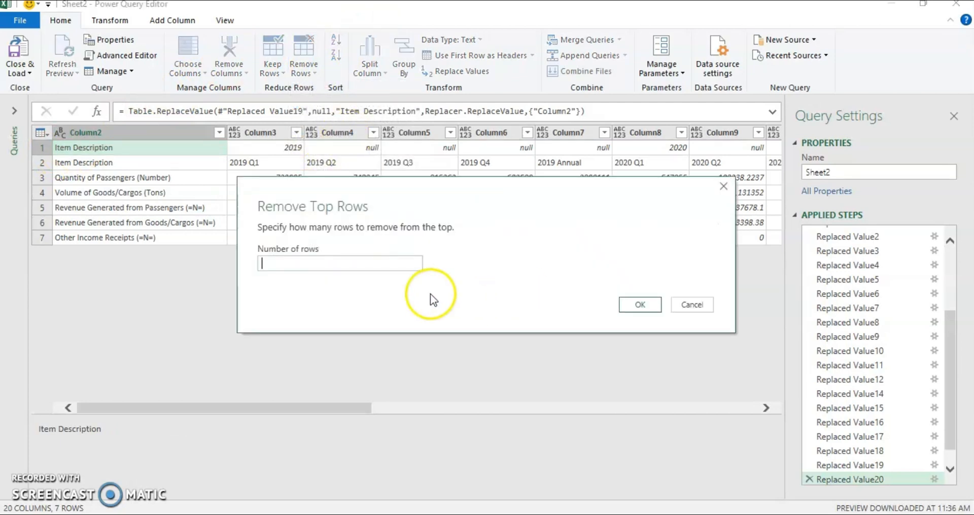
type("1")
left_click(623, 304)
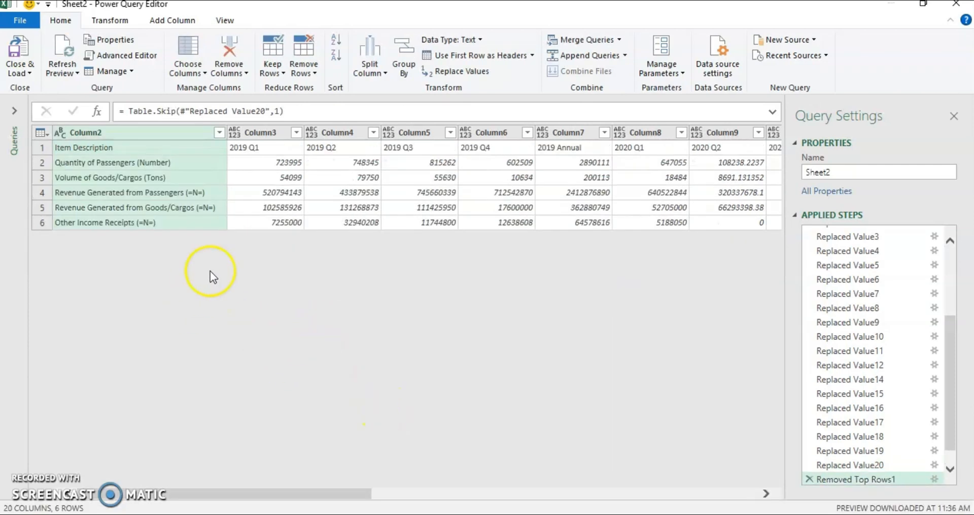
Remove Column20 and Column21, the empty 2022 Q3 and 2022 Q4 columns, from the query
left_click_drag(292, 486, 698, 459)
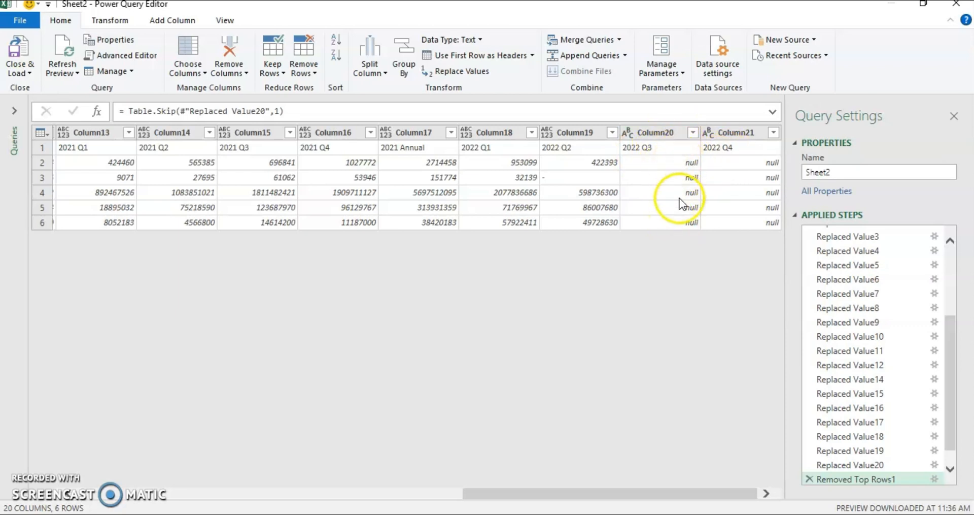
left_click(657, 136)
left_click(730, 133, "ctrl")
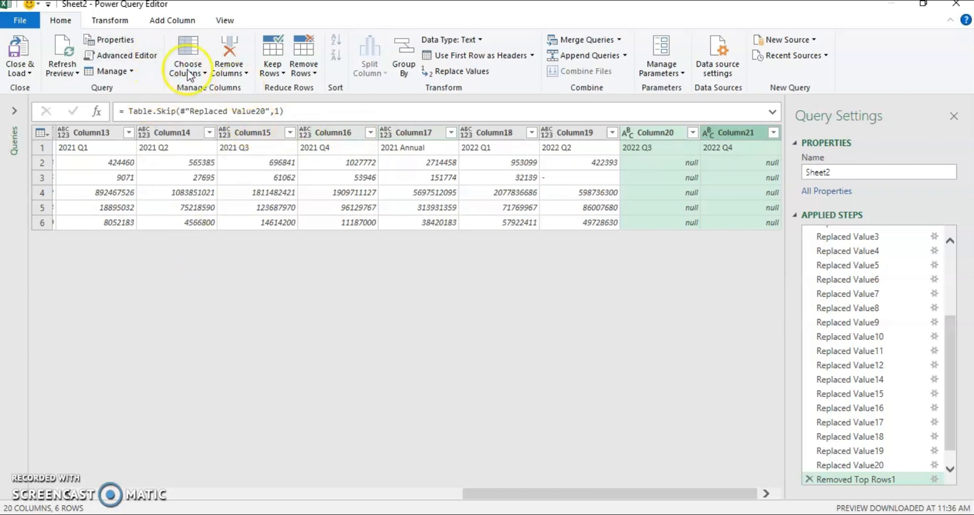
left_click(233, 51)
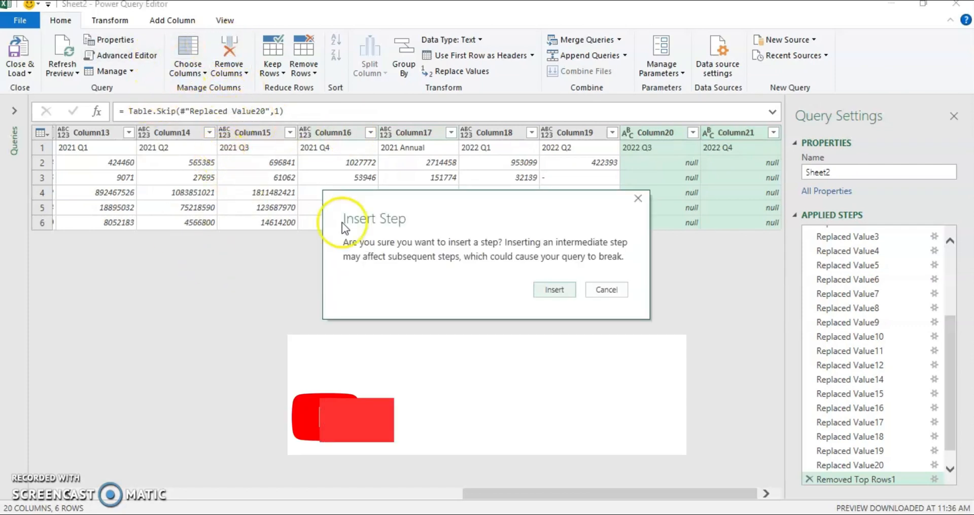
left_click(534, 280)
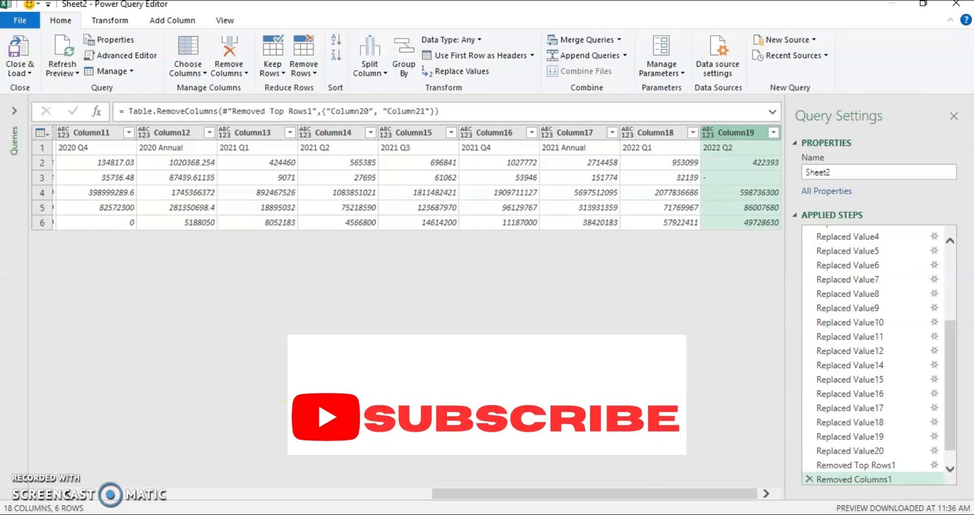
Promote the first row of the Sheet2 (2) query, with Item Description and the year-quarter labels, to column headers
left_click_drag(531, 489, 641, 485)
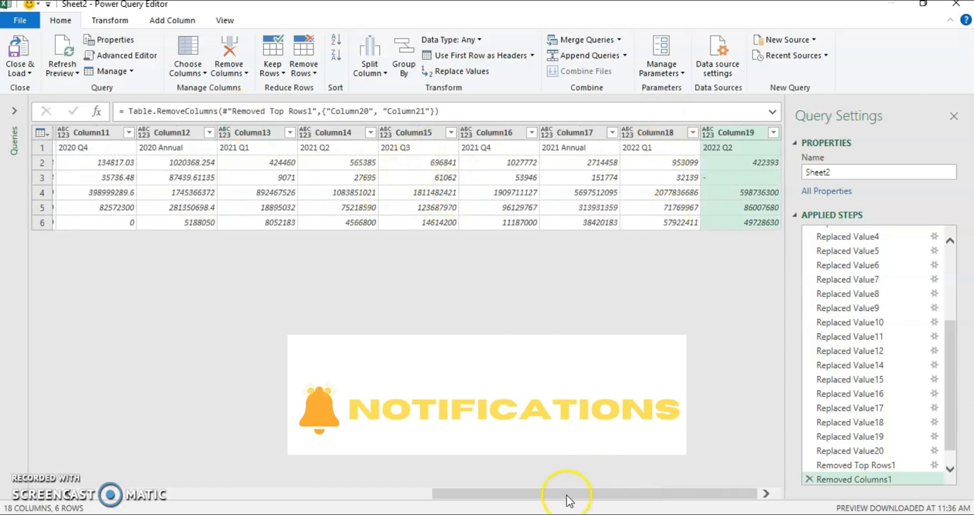
left_click_drag(565, 493, 170, 459)
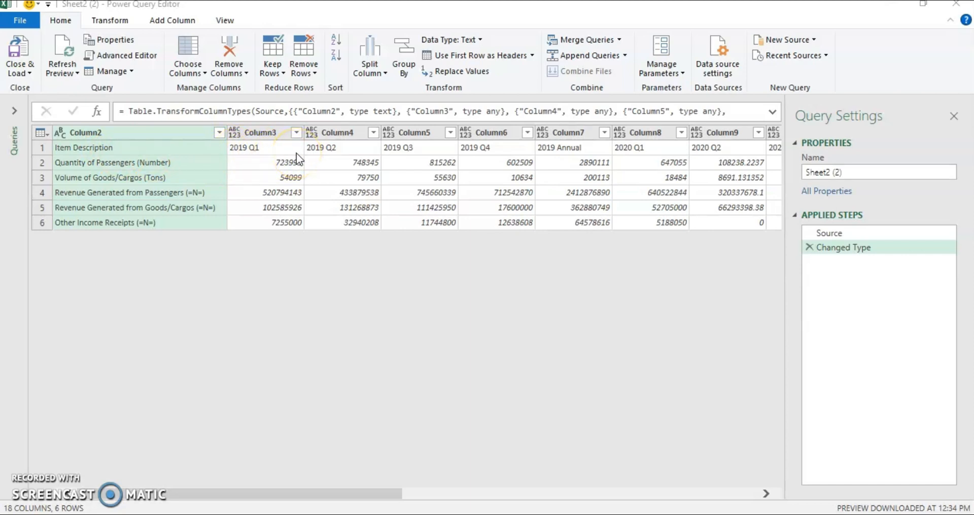
left_click(93, 148)
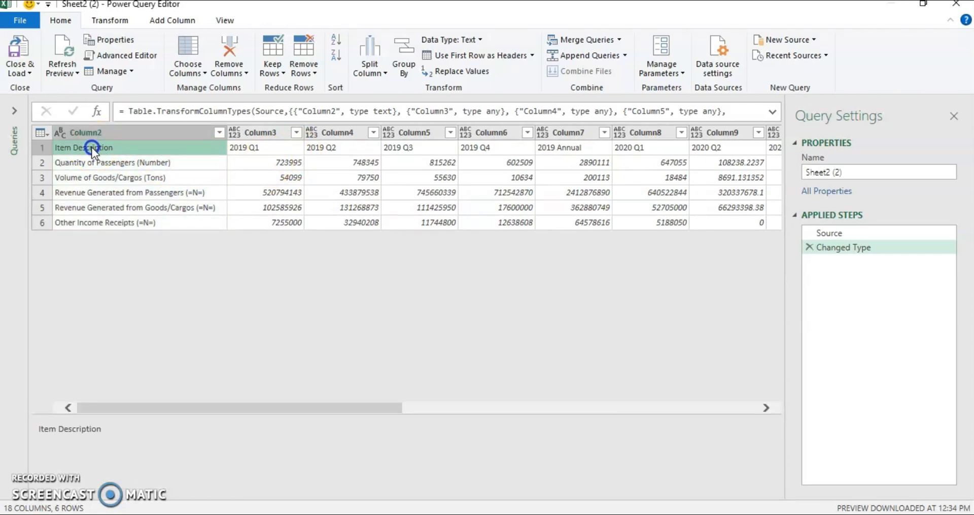
left_click(456, 58)
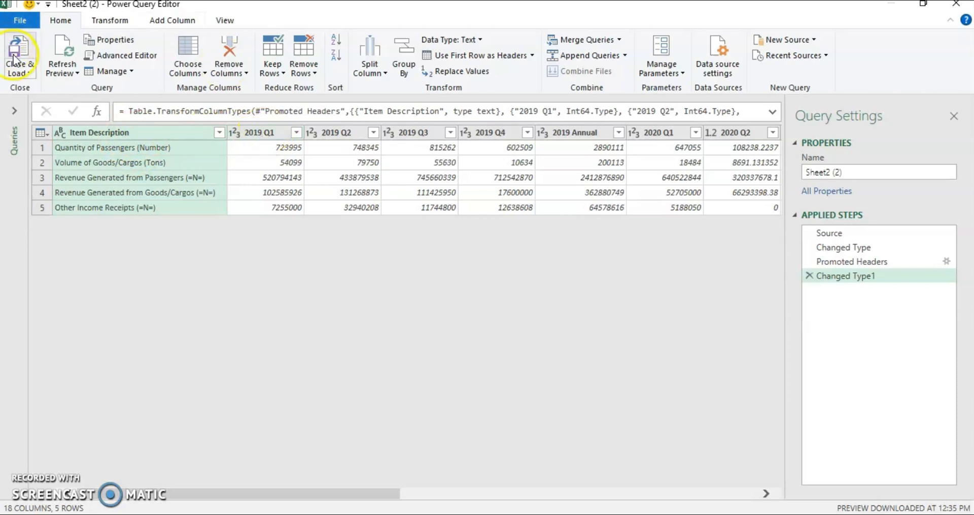
Close the query editor, load the cleaned Sheet2 (2) query into the workbook as a table, and deselect the table
left_click(18, 73)
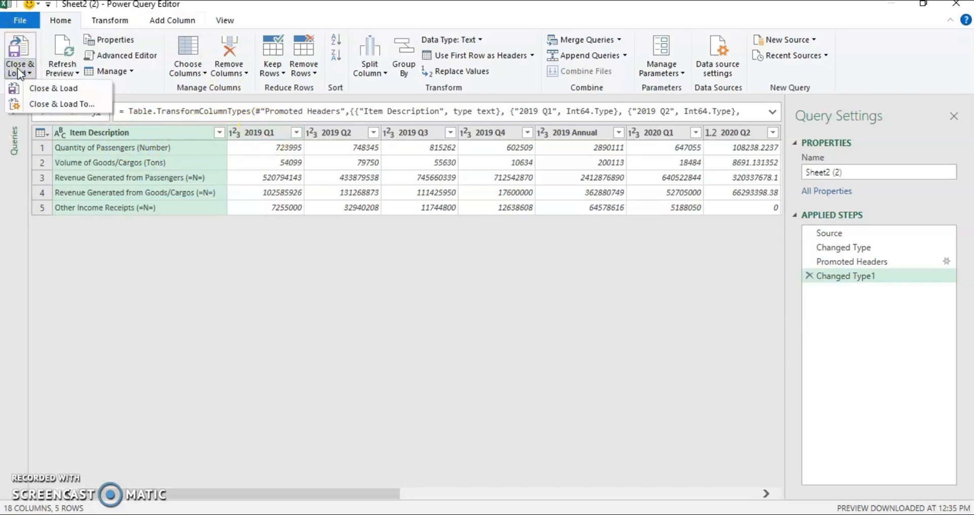
left_click(44, 85)
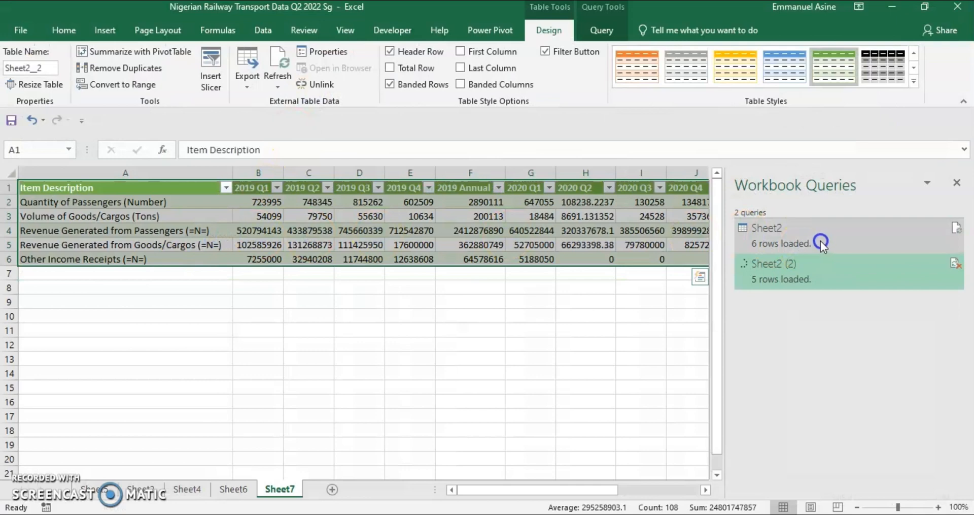
mouse_move(821, 241)
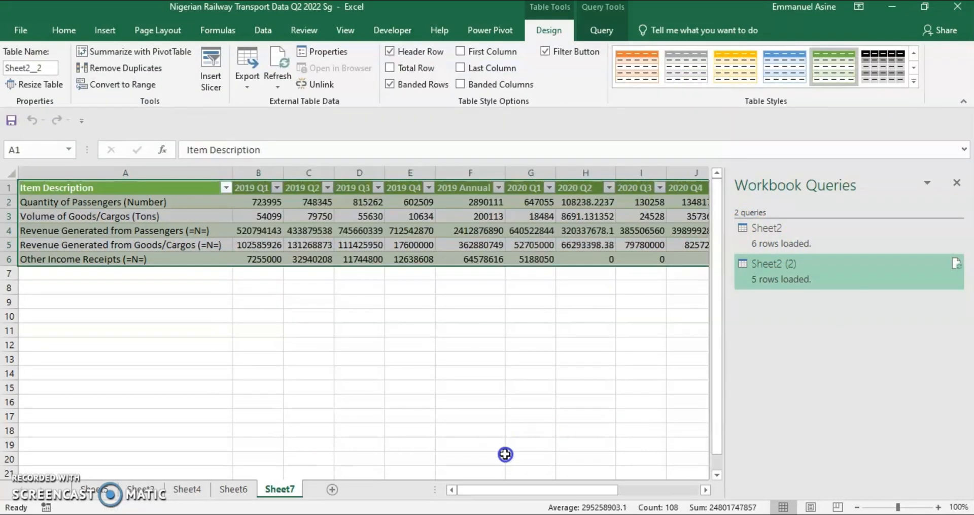
left_click(485, 443)
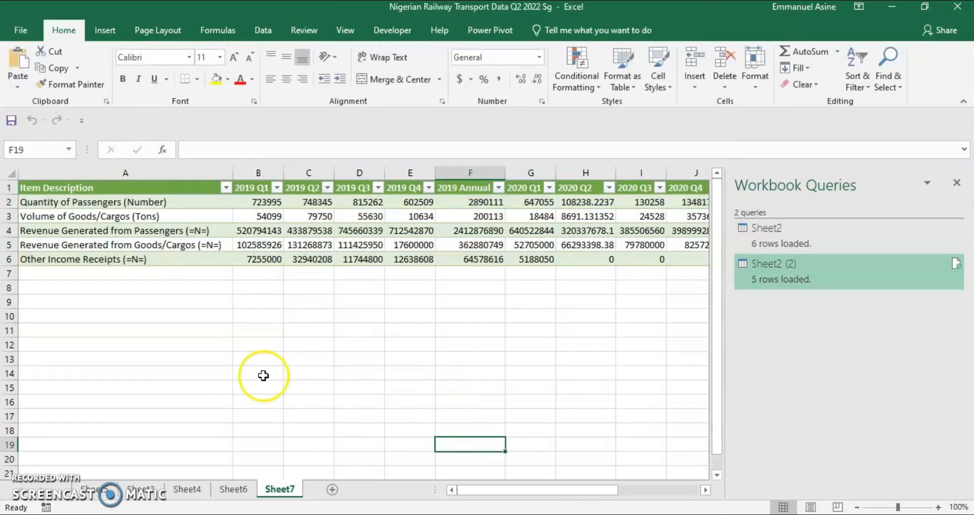
Create a PivotTable on a new worksheet from the whole cleaned Sheet2__2 railway table
left_click(257, 358)
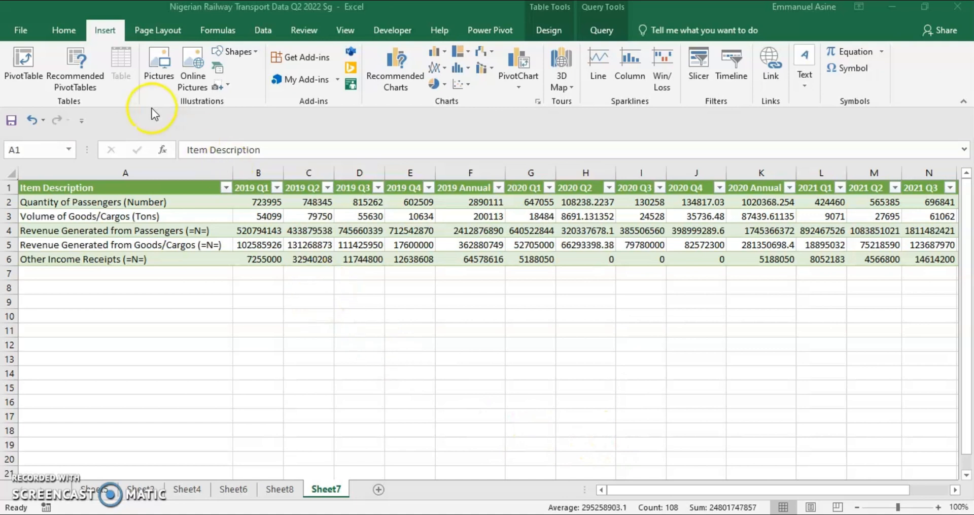
left_click(240, 211)
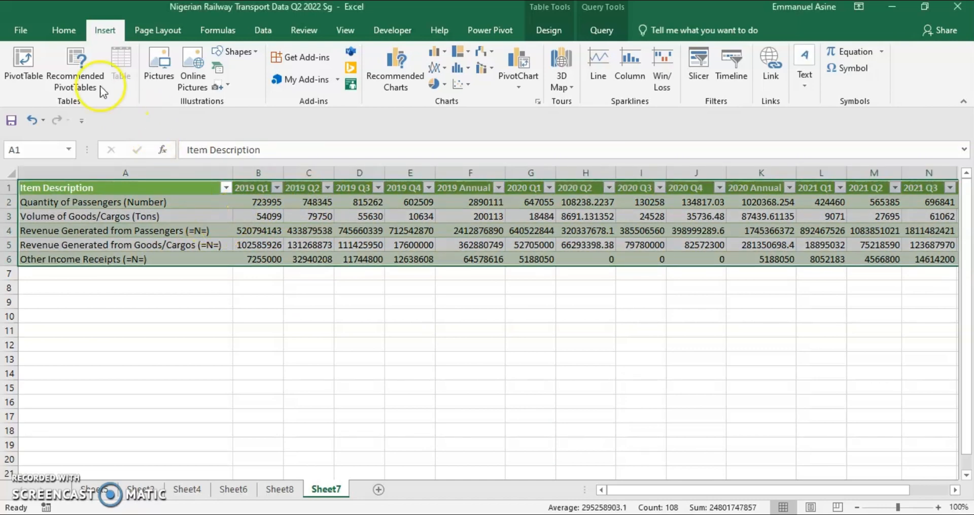
left_click(21, 66)
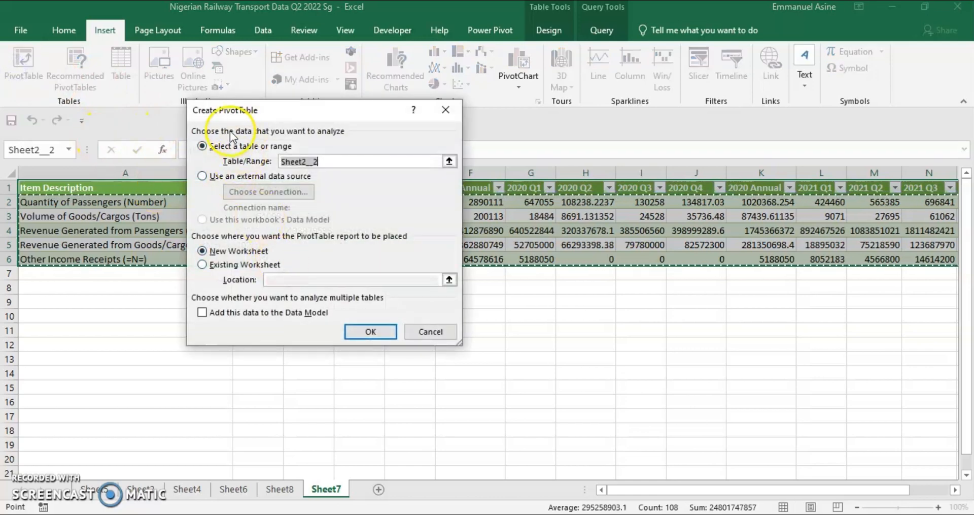
left_click(370, 331)
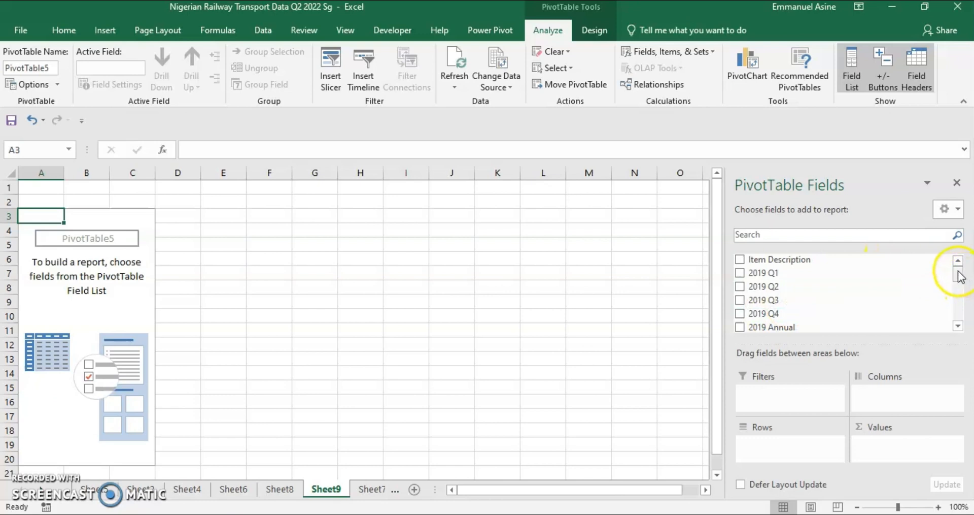
Add Item Description as the PivotTable rows and 2019 Annual, 2020 Annual and 2021 Annual as summed values
left_click_drag(959, 275, 959, 257)
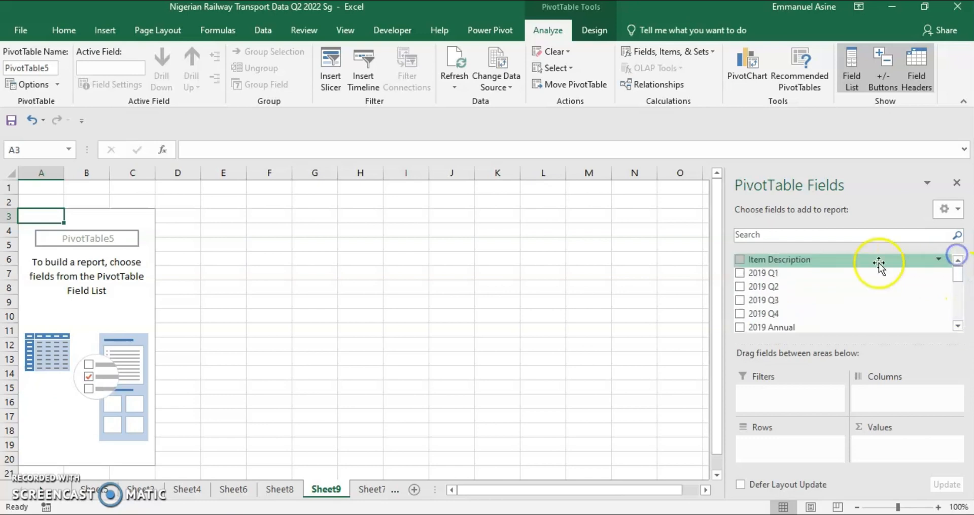
left_click(740, 260)
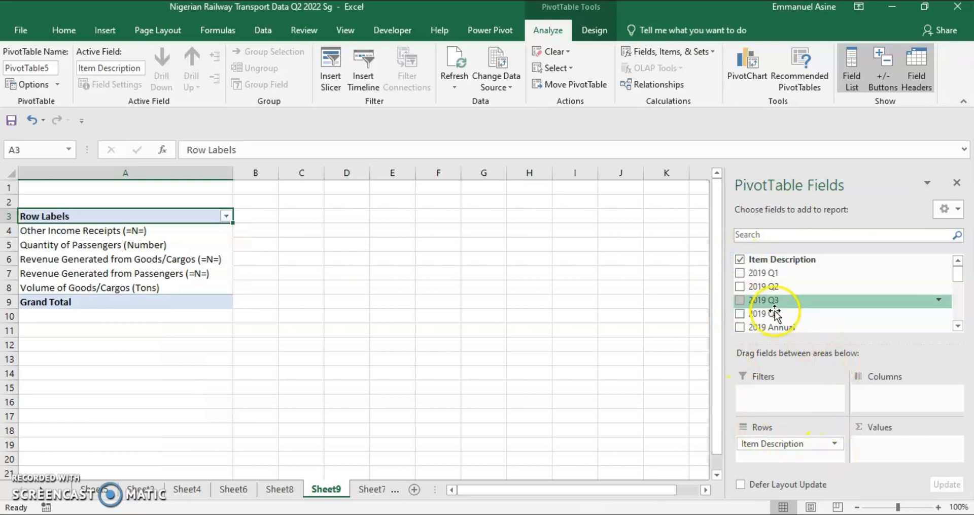
scroll(809, 300, "down", 2)
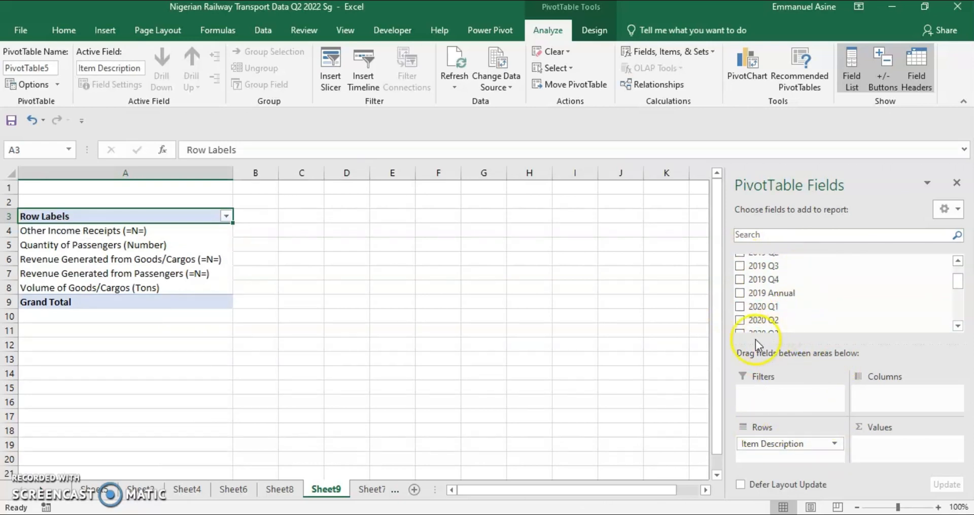
scroll(798, 320, "down", 2)
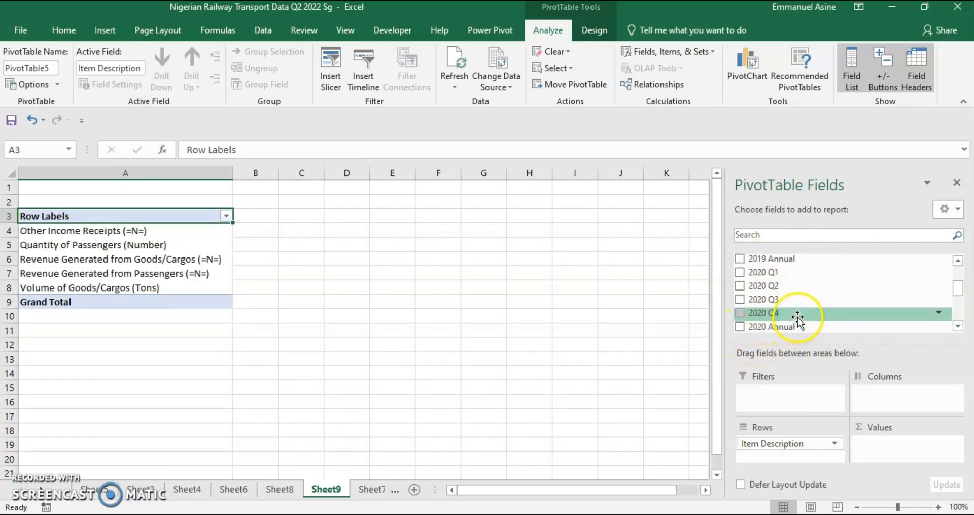
left_click(740, 260)
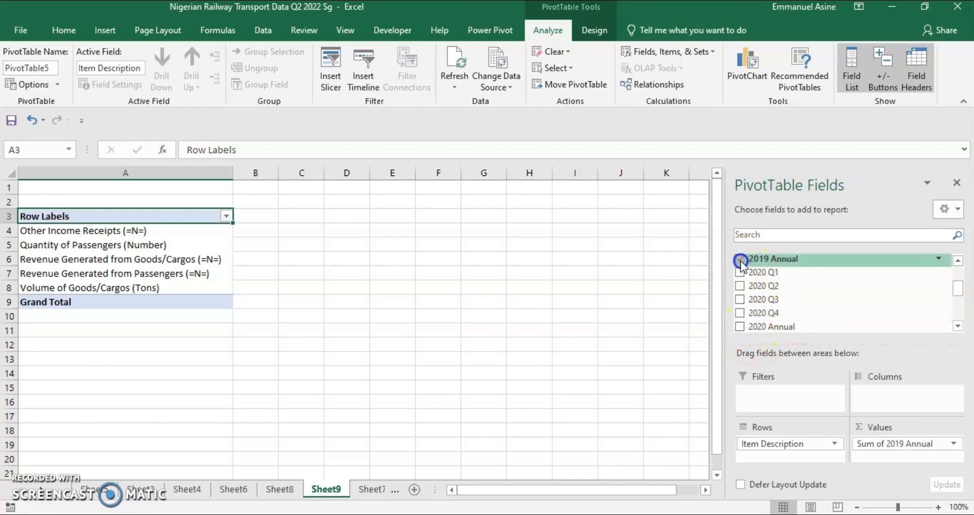
left_click(739, 327)
scroll(748, 321, "down", 3)
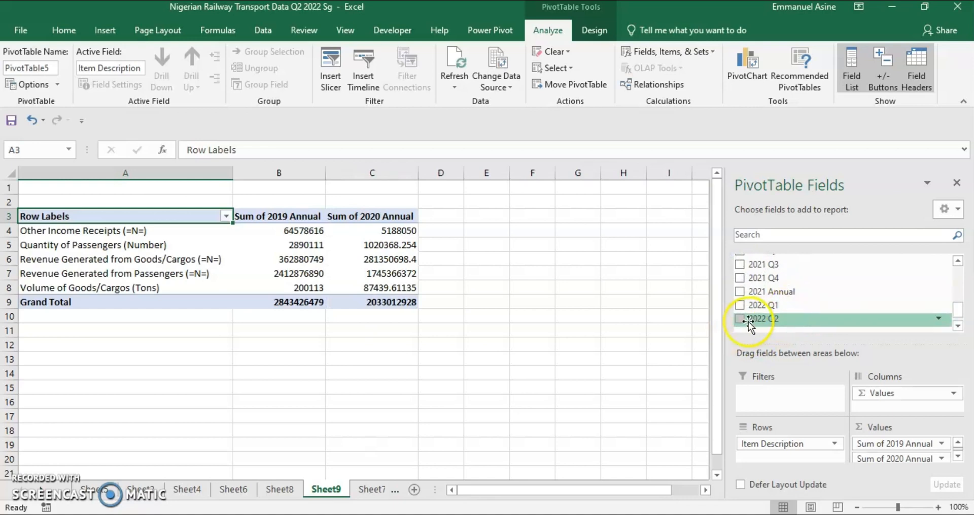
left_click(739, 291)
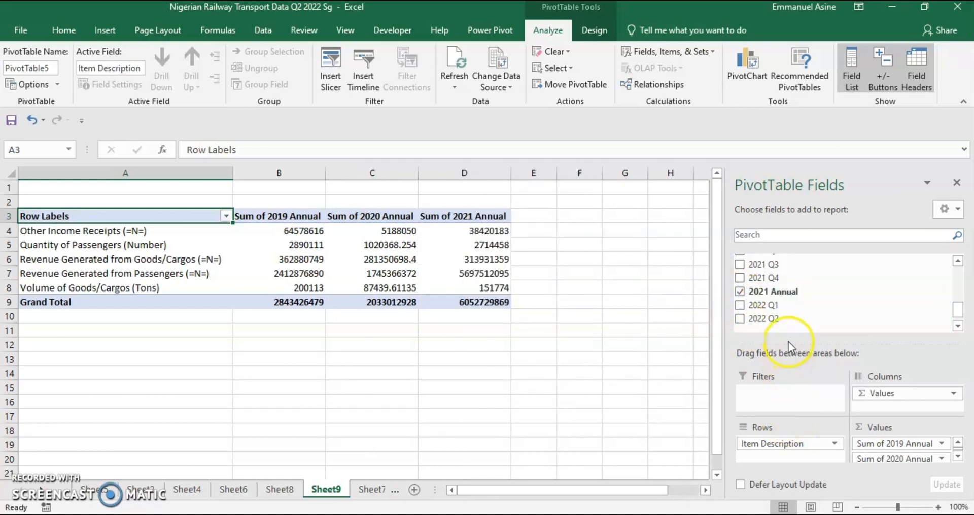
Move the Item Description field from the PivotTable rows to the report filter
scroll(794, 314, "up", 5)
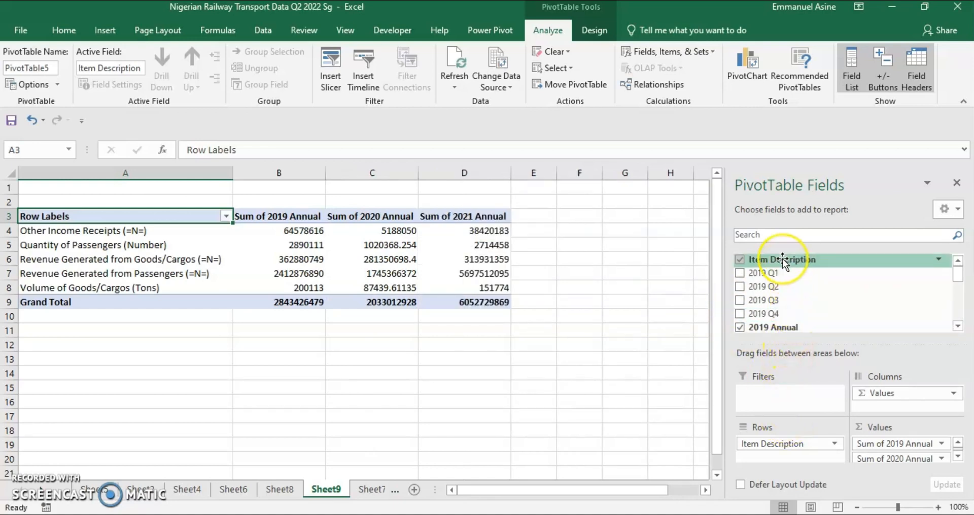
left_click_drag(783, 259, 773, 396)
left_click(834, 394)
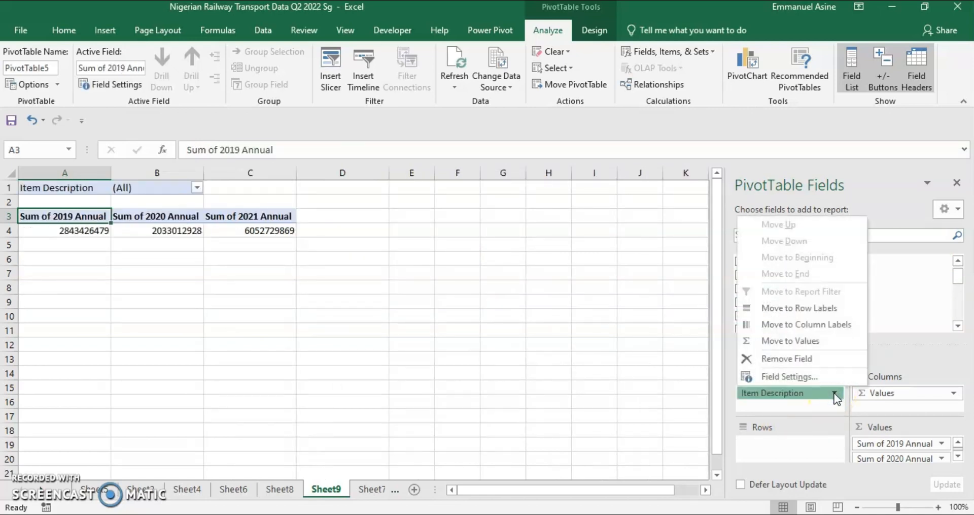
left_click(834, 395)
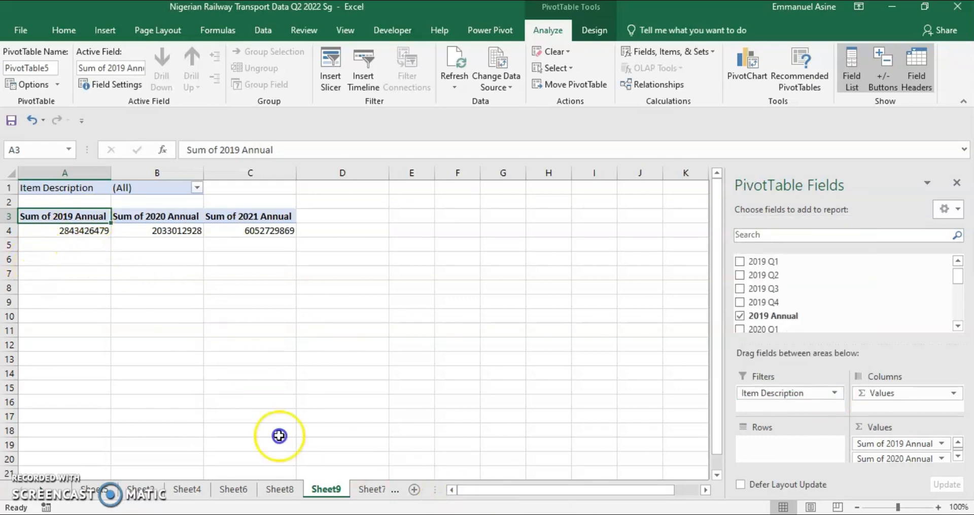
Filter the PivotTable's Item Description to Revenue Generated from Passengers (=N=)
left_click(198, 187)
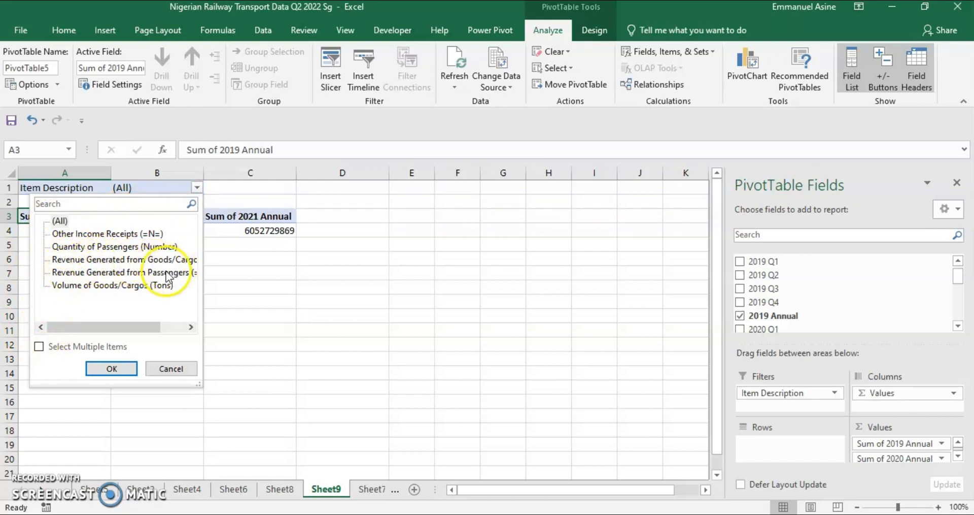
left_click(91, 274)
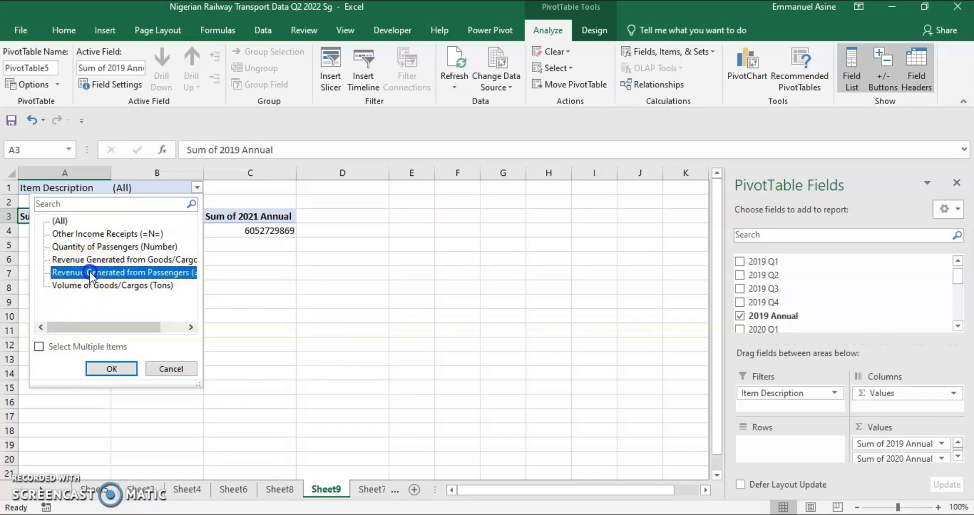
left_click(108, 380)
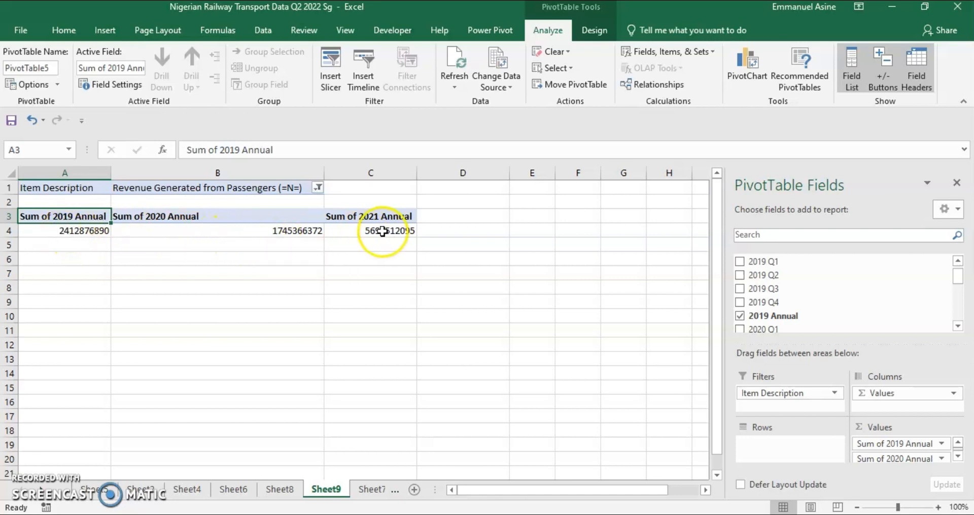
Insert a 3-D clustered column chart of the annual passenger revenue from the PivotTable
left_click(84, 230)
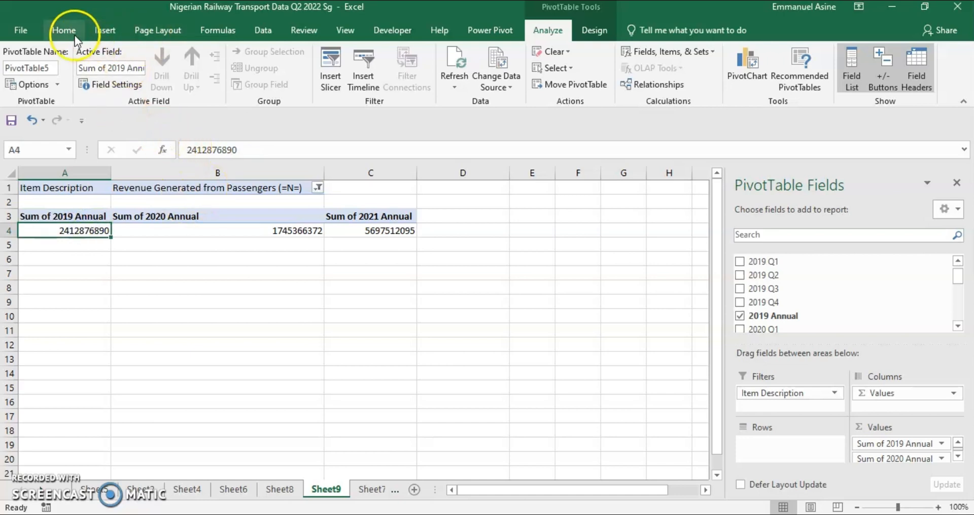
left_click(105, 30)
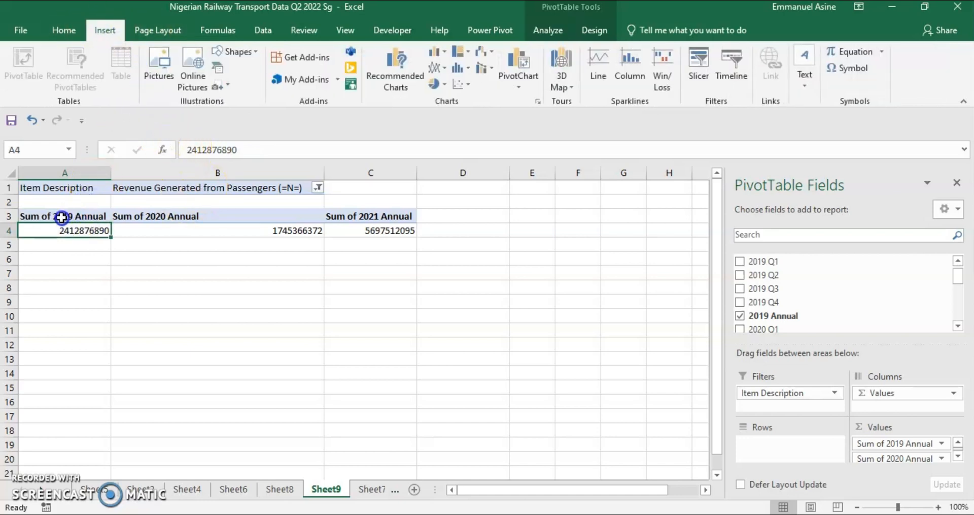
left_click(387, 68)
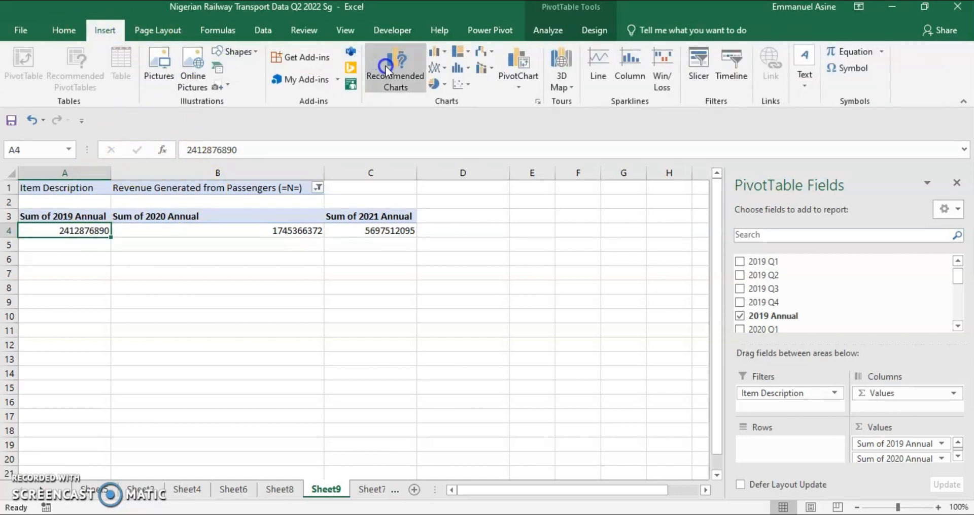
left_click(432, 52)
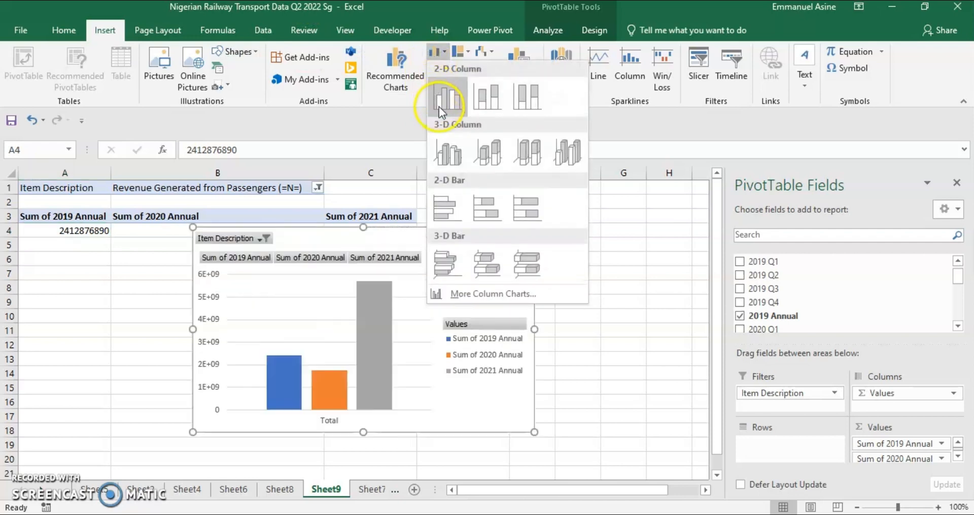
left_click(454, 161)
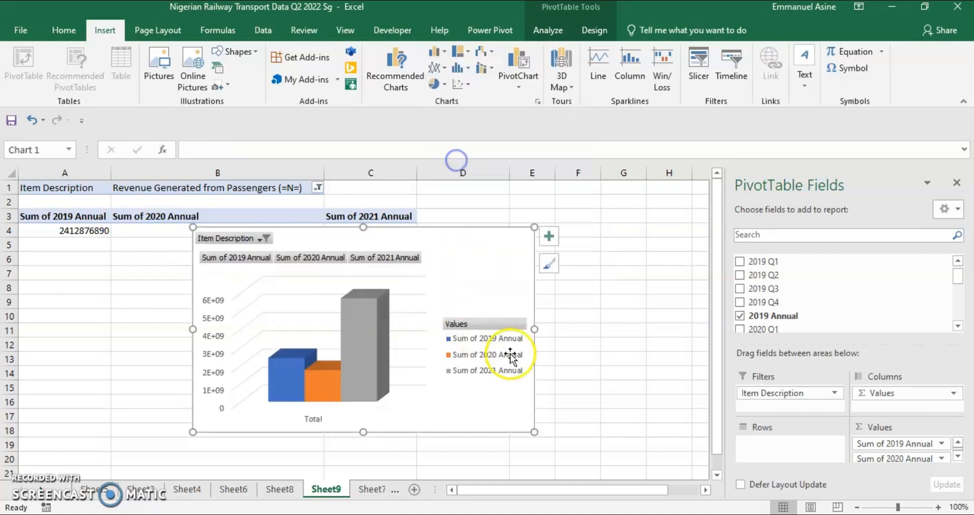